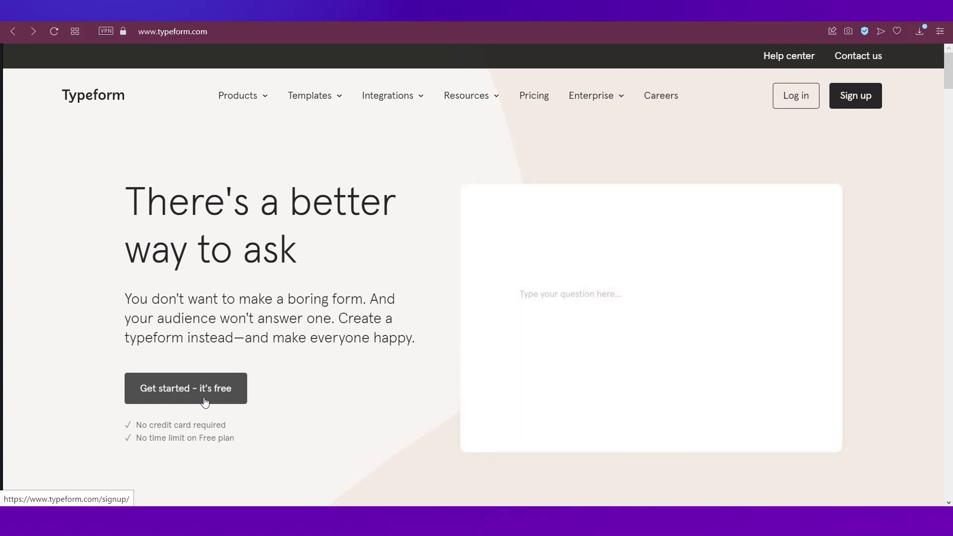
Start a free sign-up with email and enter the account's email address and password.
{"action": "left_click", "coordinate": [205, 401]}
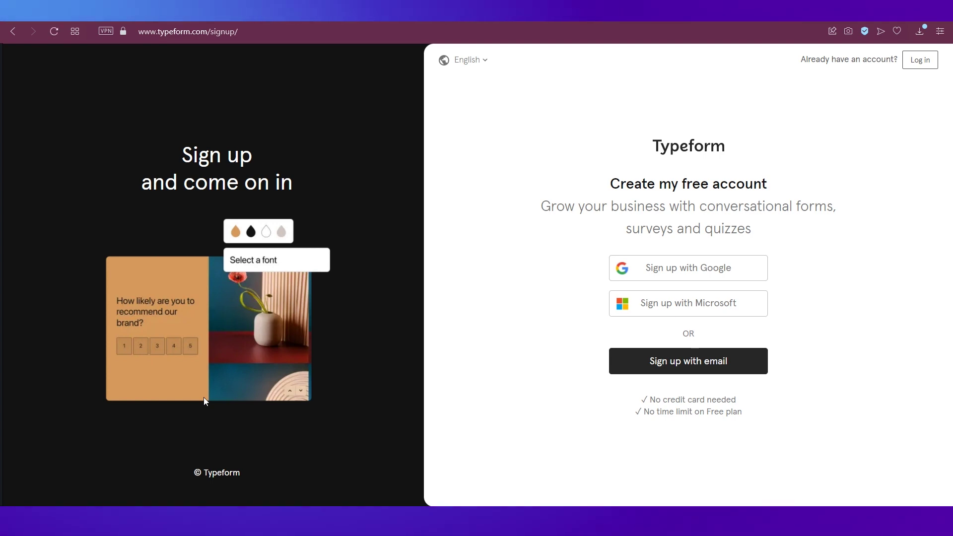
{"action": "key", "text": "Tab"}
{"action": "key", "text": "Tab"}
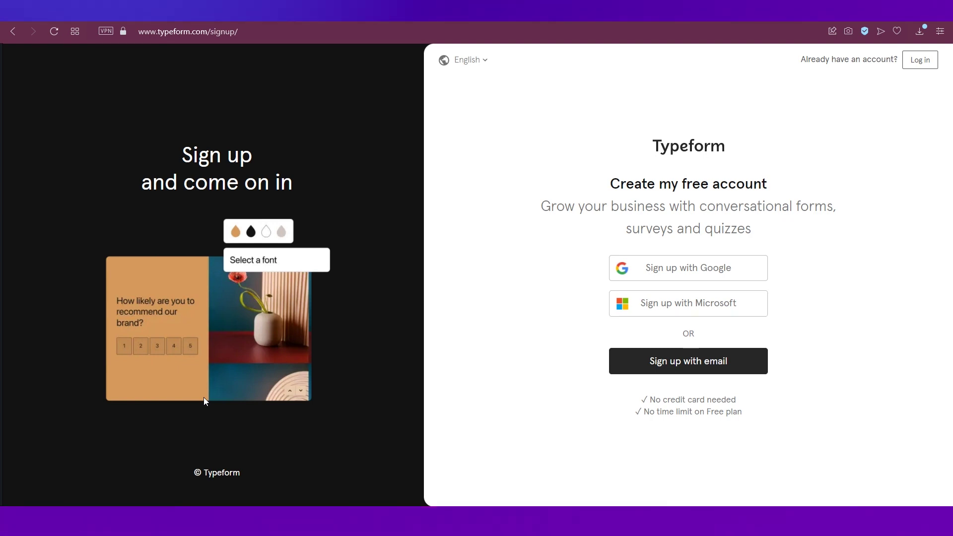
{"action": "left_click", "coordinate": [460, 430]}
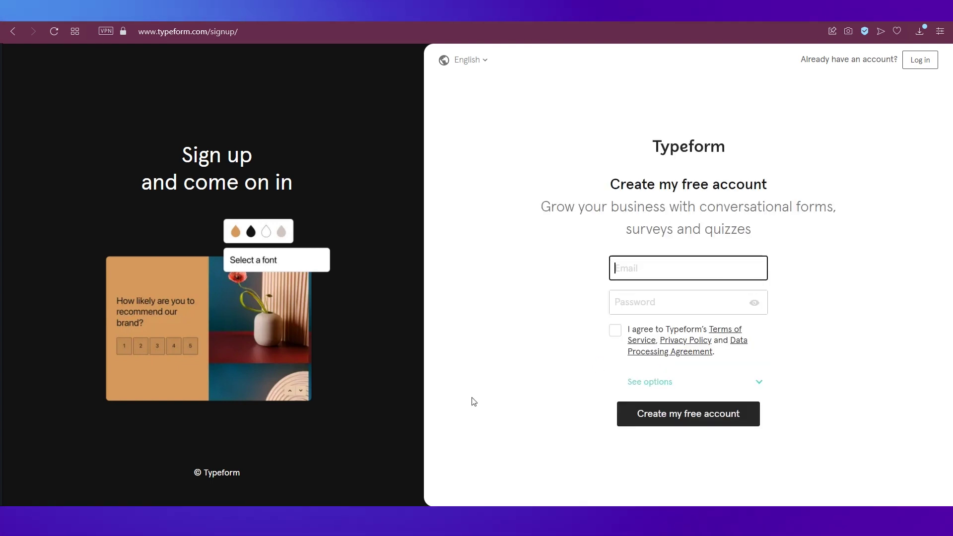
{"action": "key", "text": "ctrl+v"}
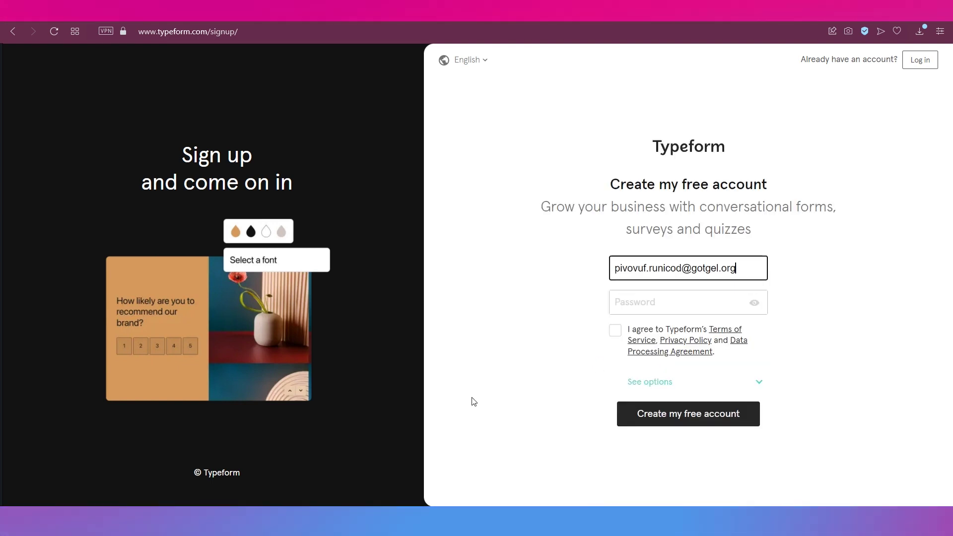
{"action": "key", "text": "Tab"}
{"action": "type", "text": "••"}
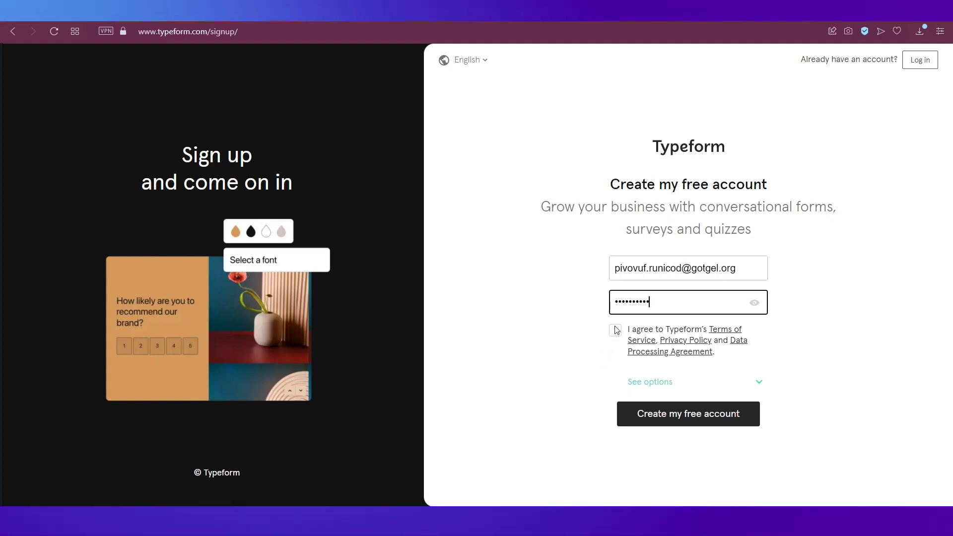
Agree to the terms, answer No to all three communication and data options, and create the free account.
{"action": "left_click", "coordinate": [636, 383]}
{"action": "scroll", "coordinate": [637, 390], "scroll_direction": "down", "scroll_amount": 3}
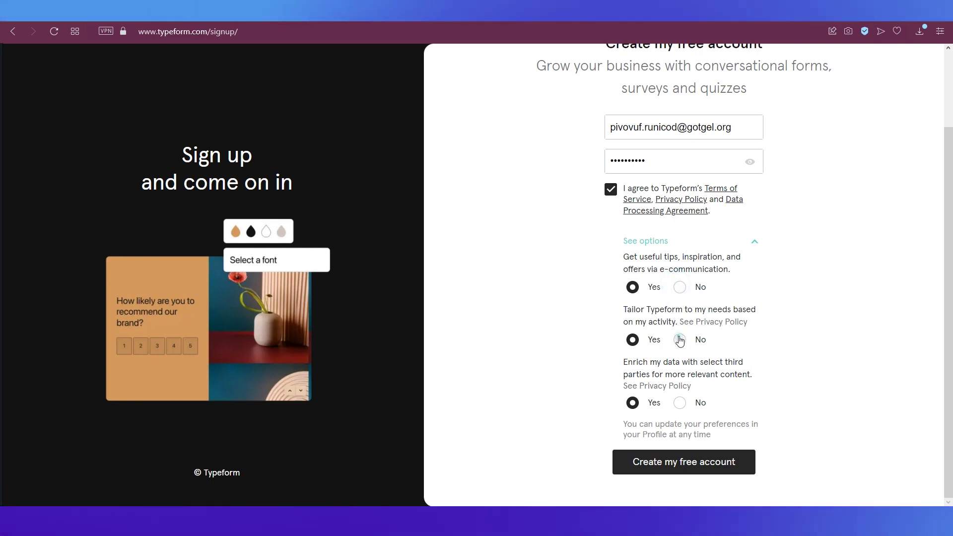
{"action": "left_click", "coordinate": [679, 404]}
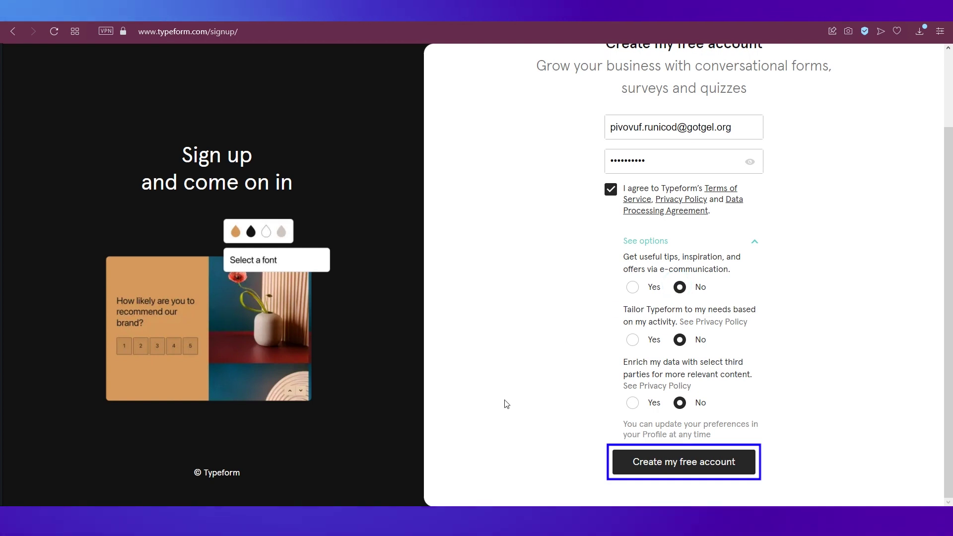
{"action": "key", "text": "Return"}
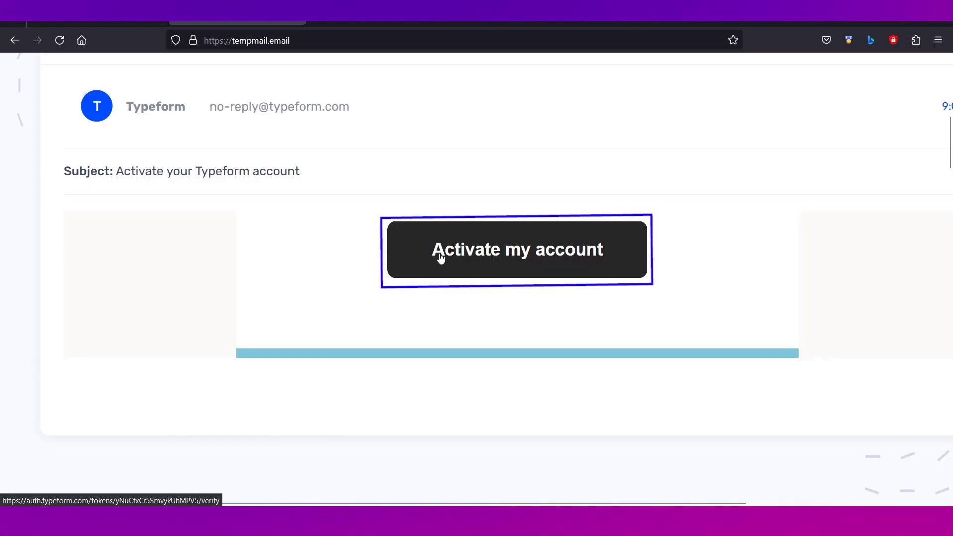
Activate the account from its email and answer the setup questions with Personal, Get feedback, familiar with form software, and YouTube or banner advert.
{"action": "left_click", "coordinate": [478, 252]}
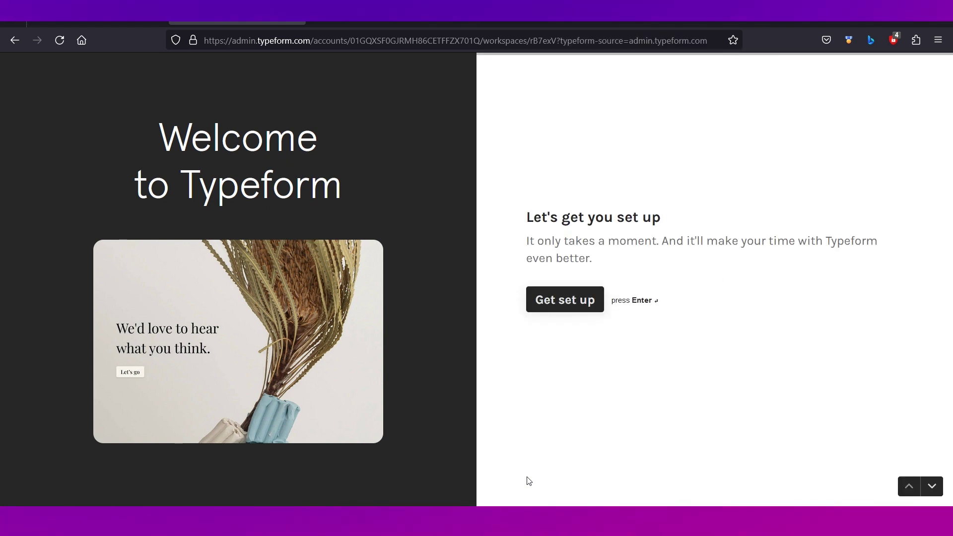
{"action": "left_click", "coordinate": [561, 308]}
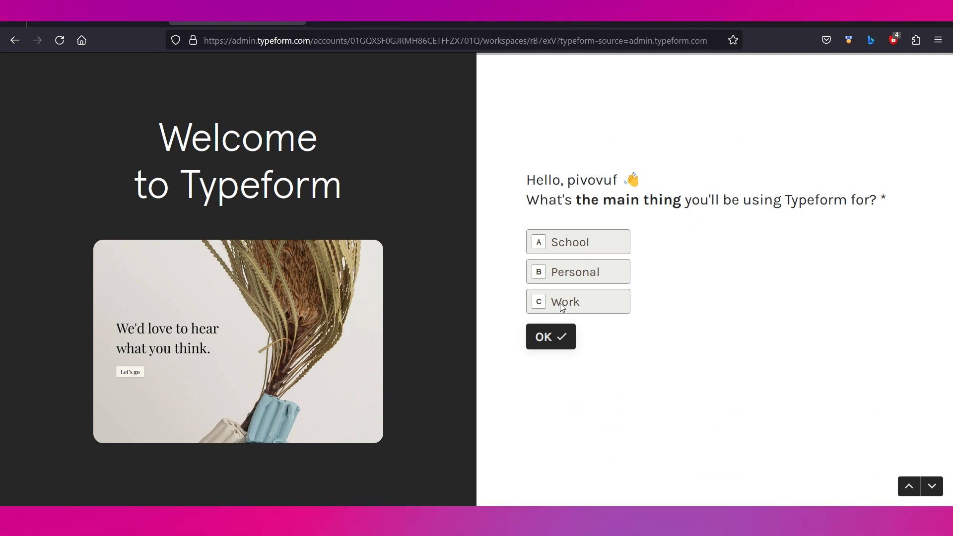
{"action": "left_click", "coordinate": [560, 274]}
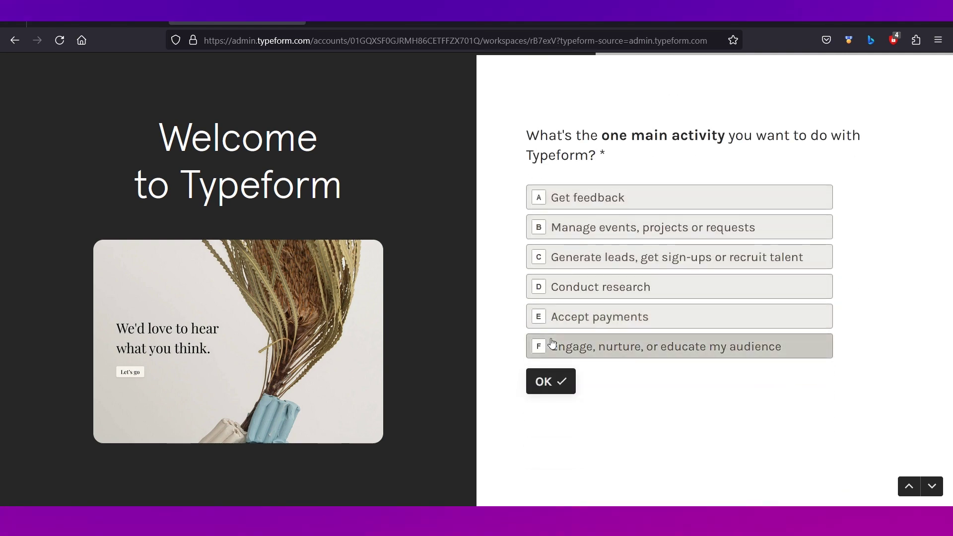
{"action": "left_click", "coordinate": [552, 203]}
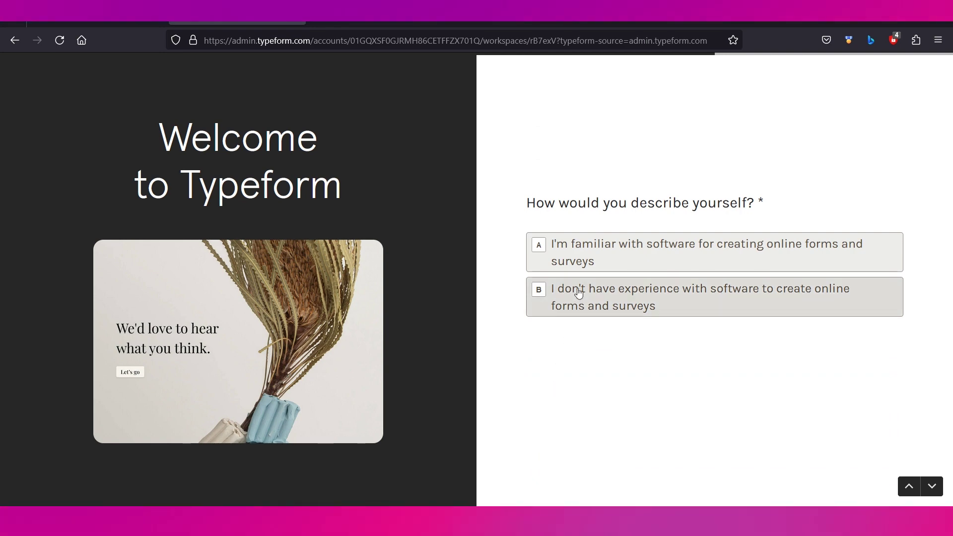
{"action": "left_click", "coordinate": [586, 258]}
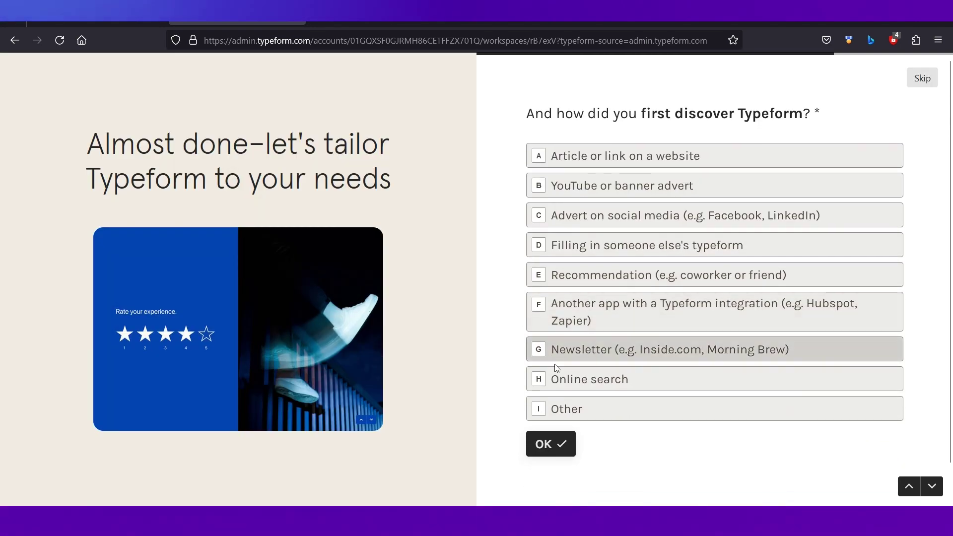
{"action": "left_click", "coordinate": [574, 187]}
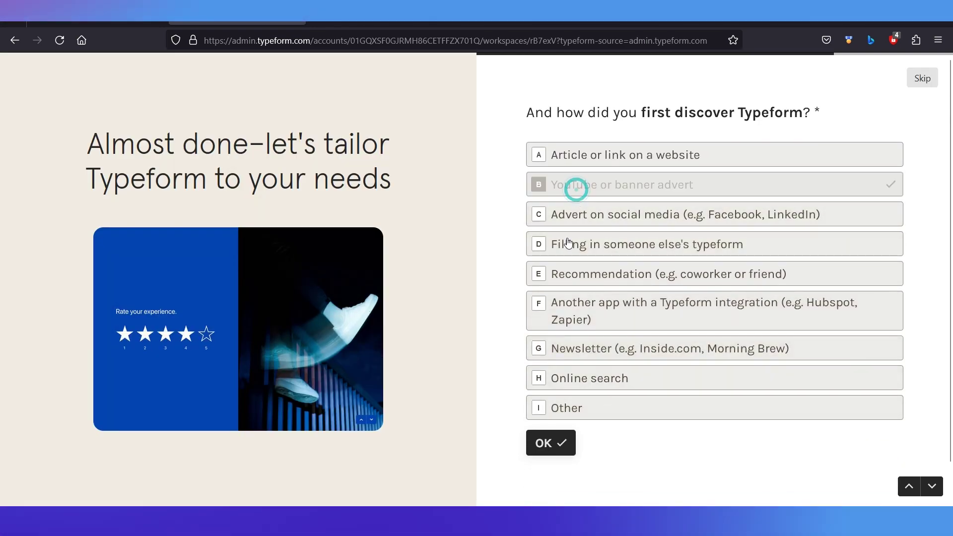
{"action": "left_click", "coordinate": [561, 442]}
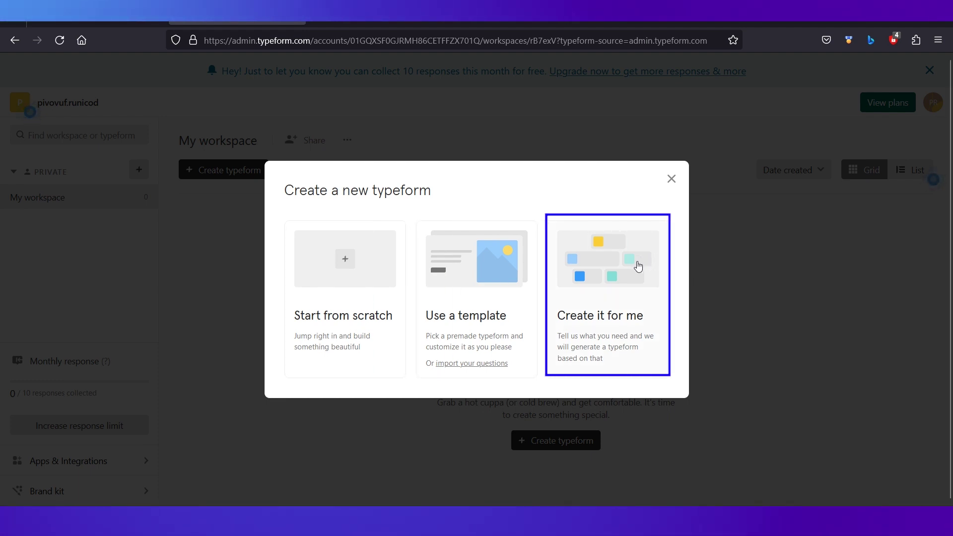
Dismiss the new typeform dialog and create a private workspace named Work.
{"action": "left_click", "coordinate": [671, 180]}
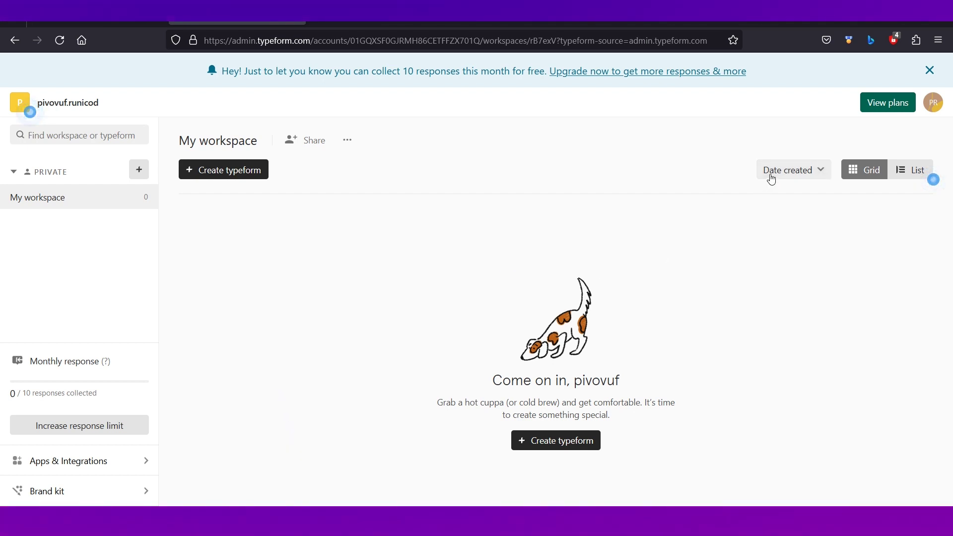
{"action": "left_click", "coordinate": [855, 200]}
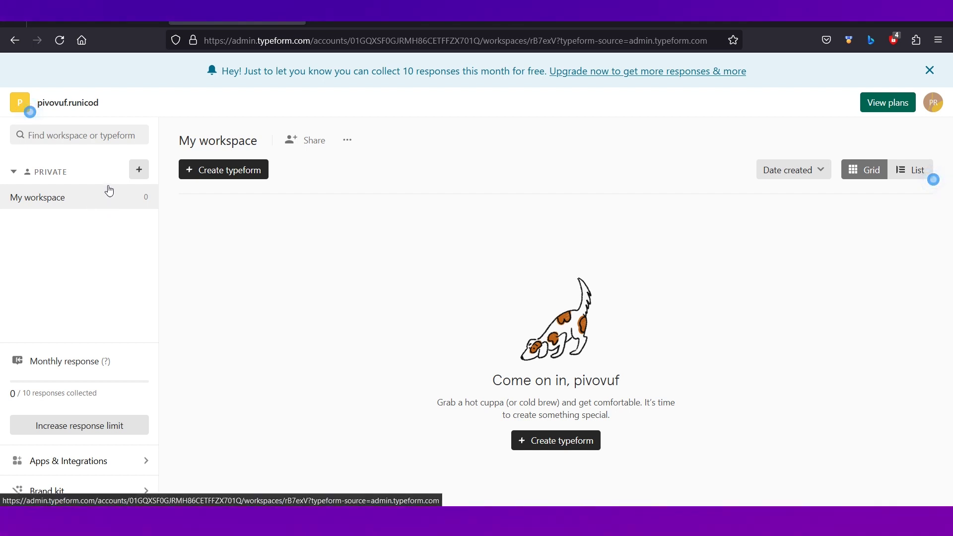
{"action": "left_click", "coordinate": [140, 172]}
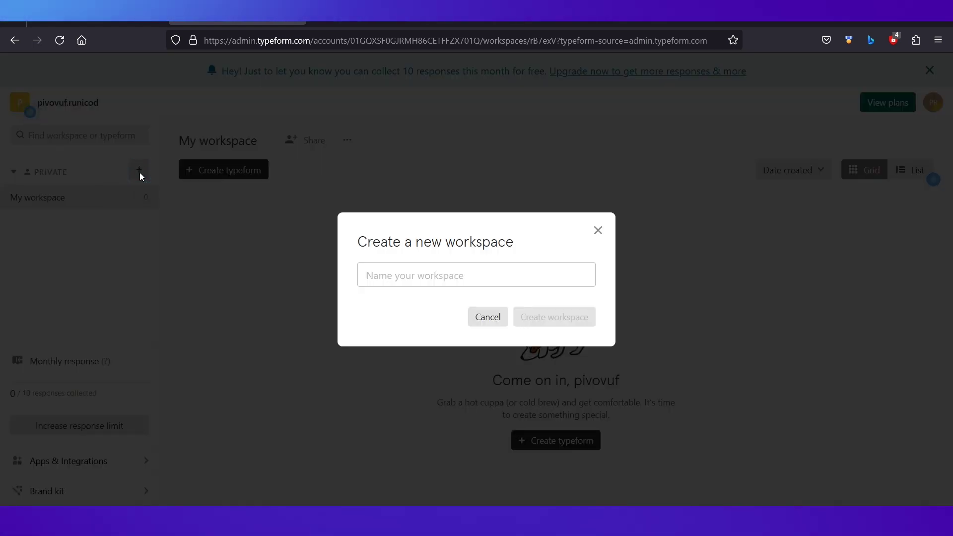
{"action": "left_click", "coordinate": [366, 272]}
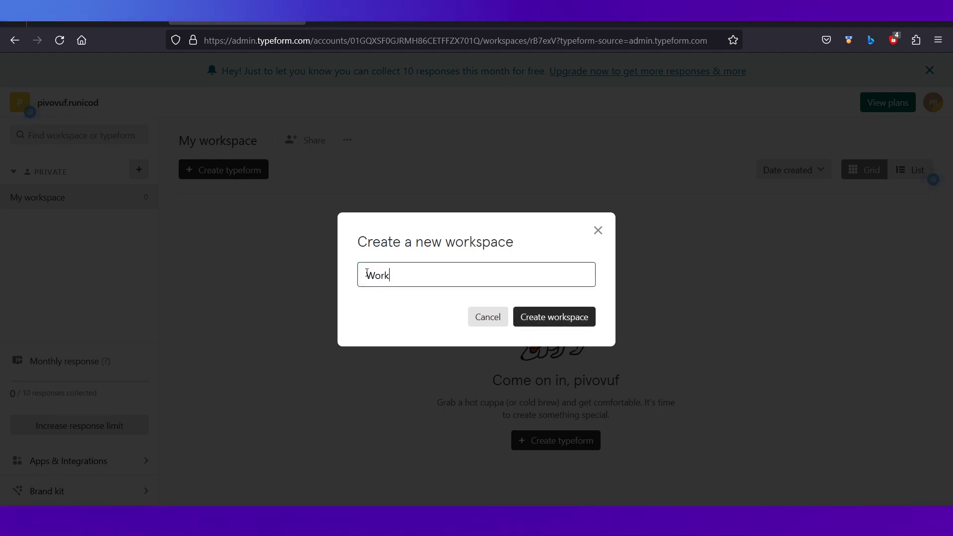
{"action": "left_click", "coordinate": [541, 318]}
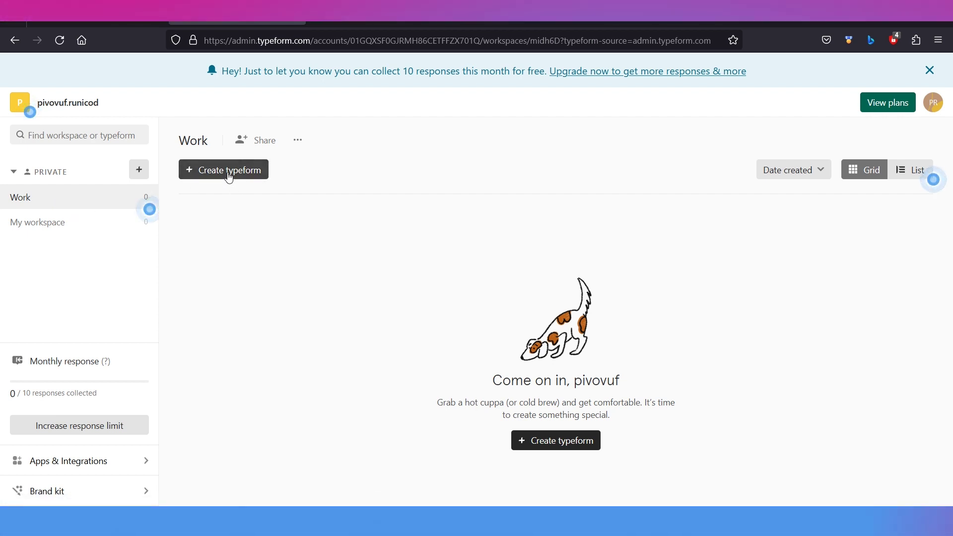
Create a typeform named Poll from scratch in the Work workspace, choosing a form type, and dismiss the tour offer.
{"action": "left_click", "coordinate": [228, 174]}
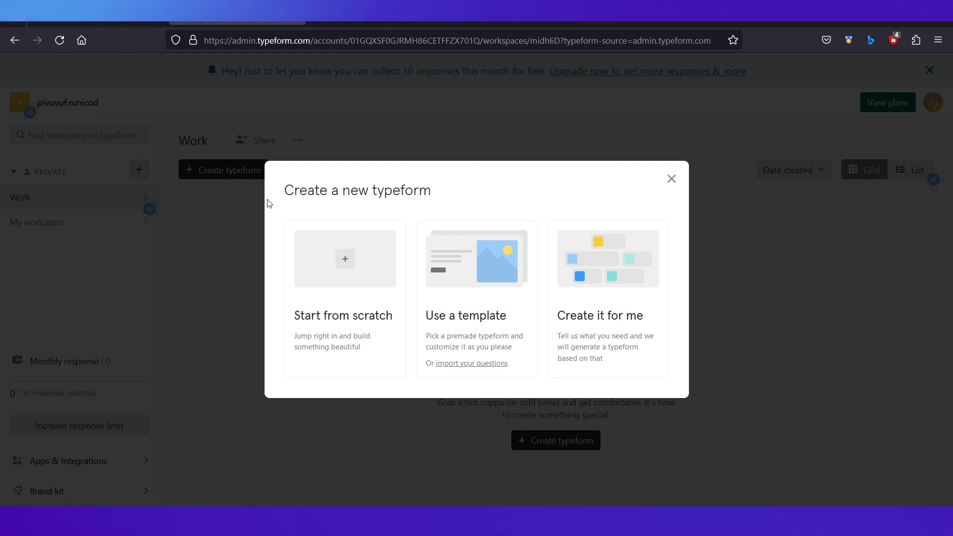
{"action": "left_click", "coordinate": [336, 258]}
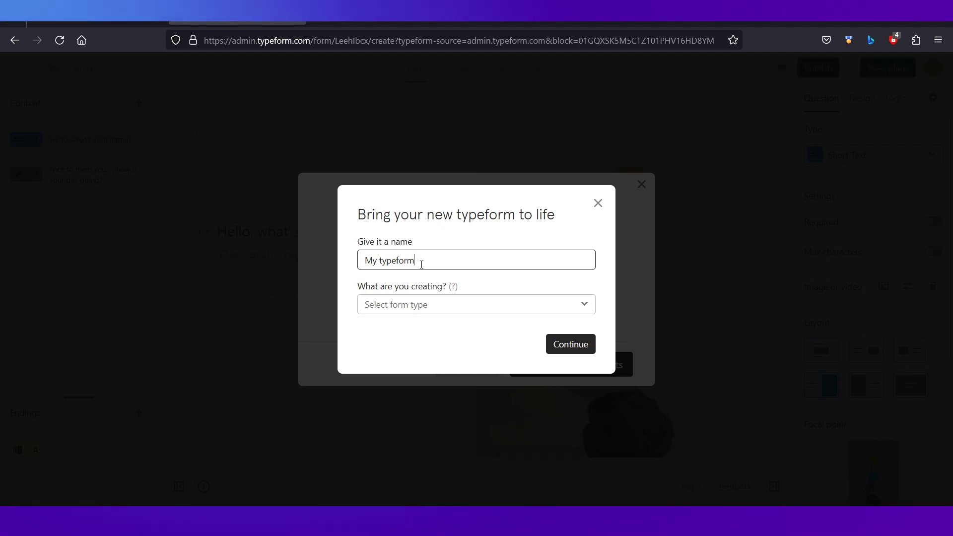
{"action": "key", "text": "ctrl+a"}
{"action": "type", "text": "1"}
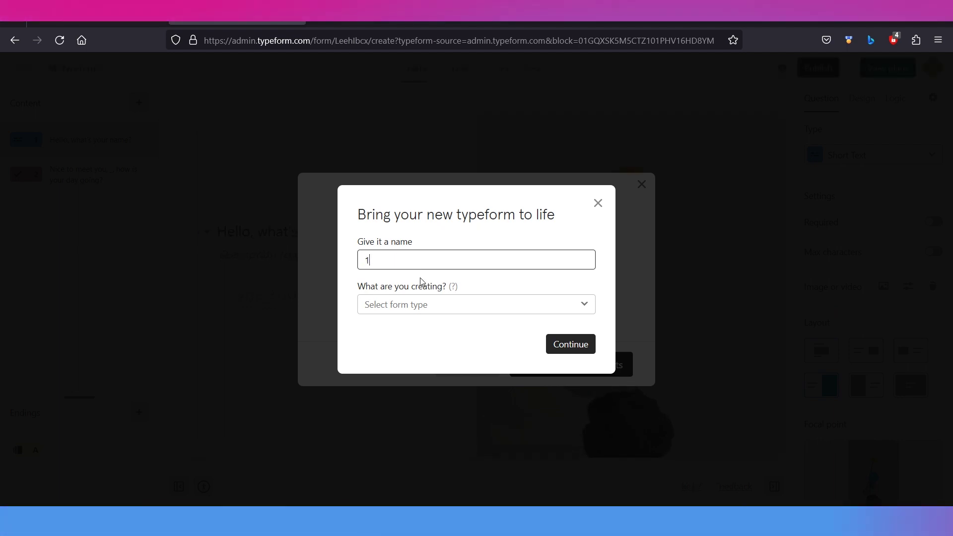
{"action": "left_click", "coordinate": [426, 313]}
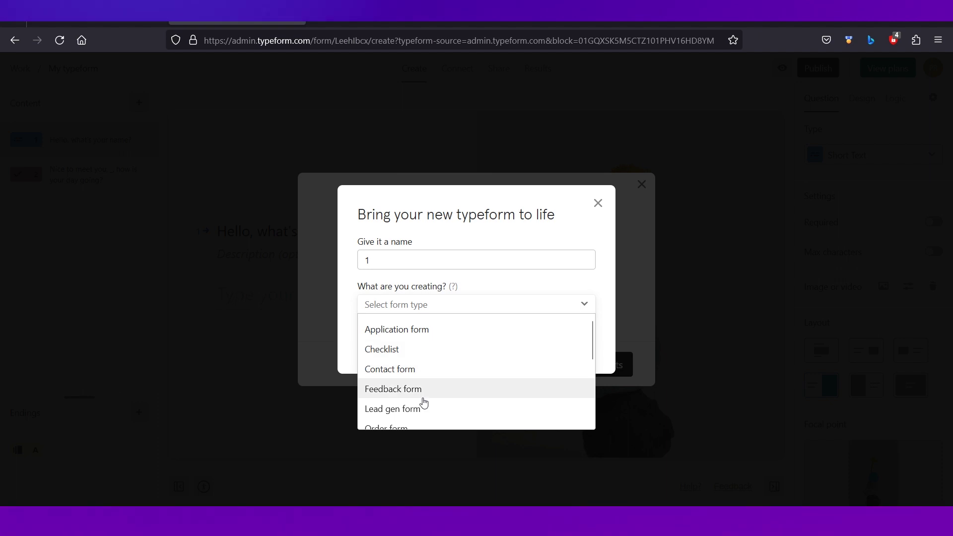
{"action": "scroll", "coordinate": [423, 402], "scroll_direction": "down", "scroll_amount": 3}
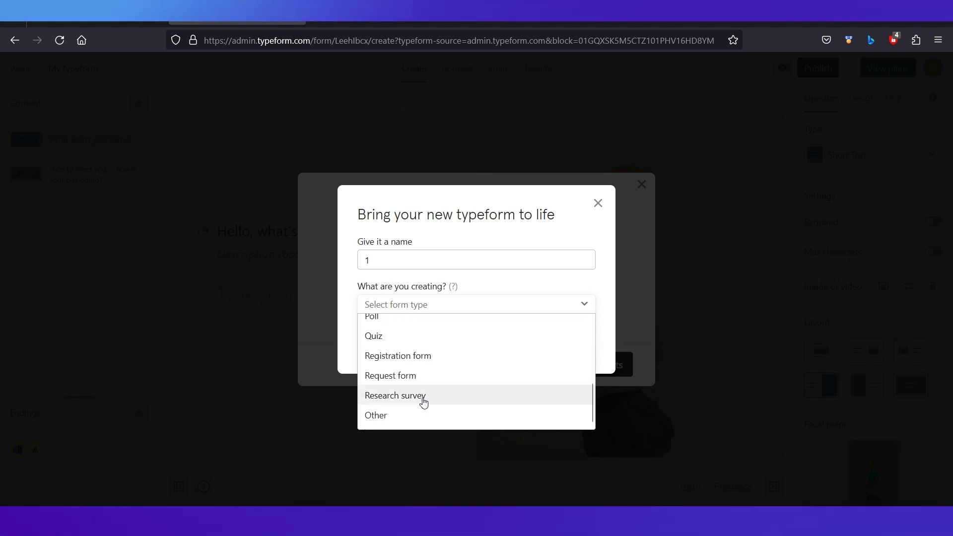
{"action": "scroll", "coordinate": [423, 402], "scroll_direction": "up", "scroll_amount": 6}
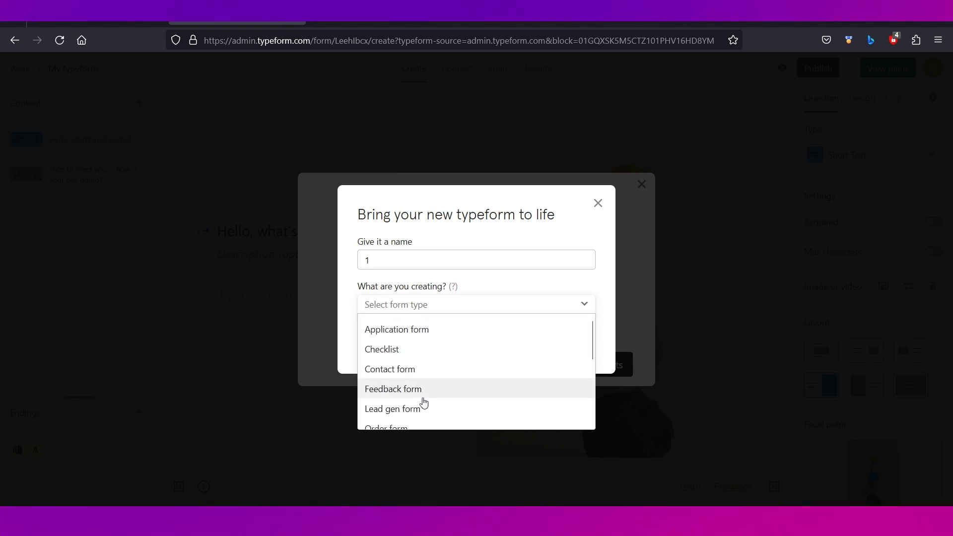
{"action": "scroll", "coordinate": [424, 402], "scroll_direction": "down", "scroll_amount": 4}
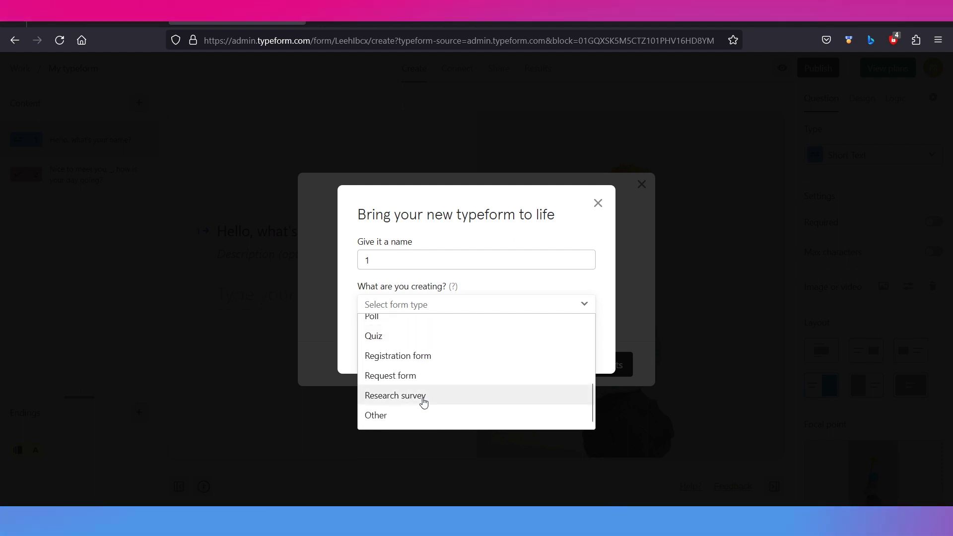
{"action": "left_click", "coordinate": [380, 317]}
{"action": "left_click", "coordinate": [387, 304]}
{"action": "left_click", "coordinate": [388, 423]}
{"action": "left_click", "coordinate": [564, 347]}
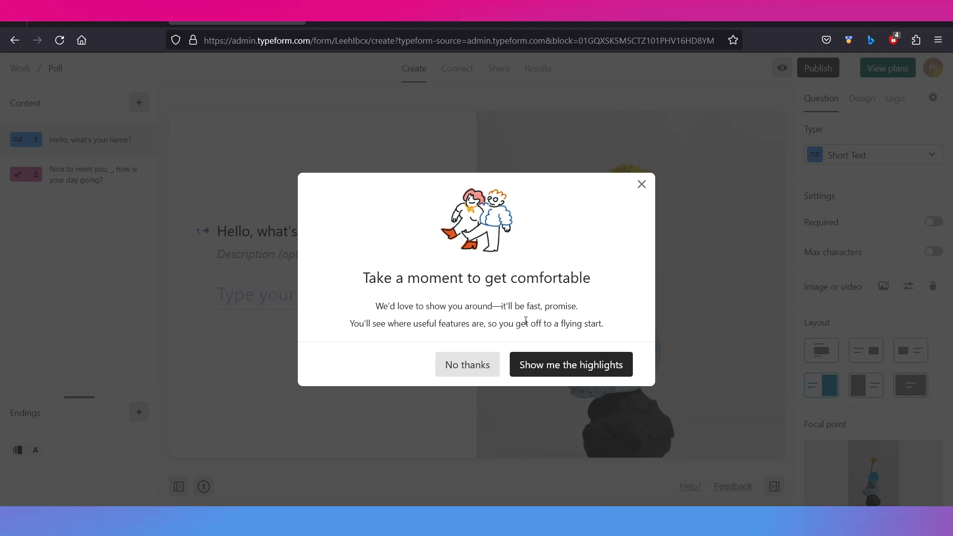
{"action": "left_click", "coordinate": [641, 184]}
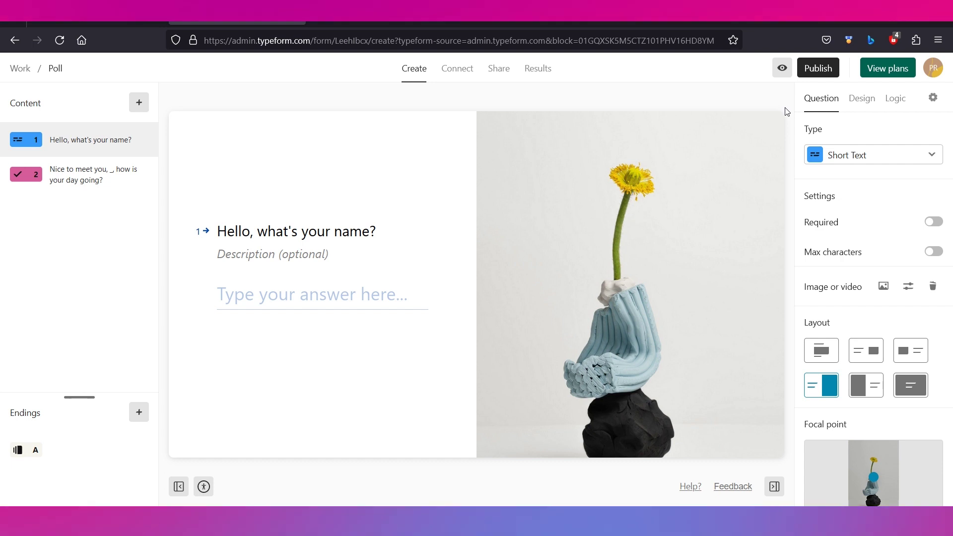
Examine the name question's settings, layout and image options, and browse the gallery of design themes.
{"action": "scroll", "coordinate": [863, 297], "scroll_direction": "down", "scroll_amount": 2}
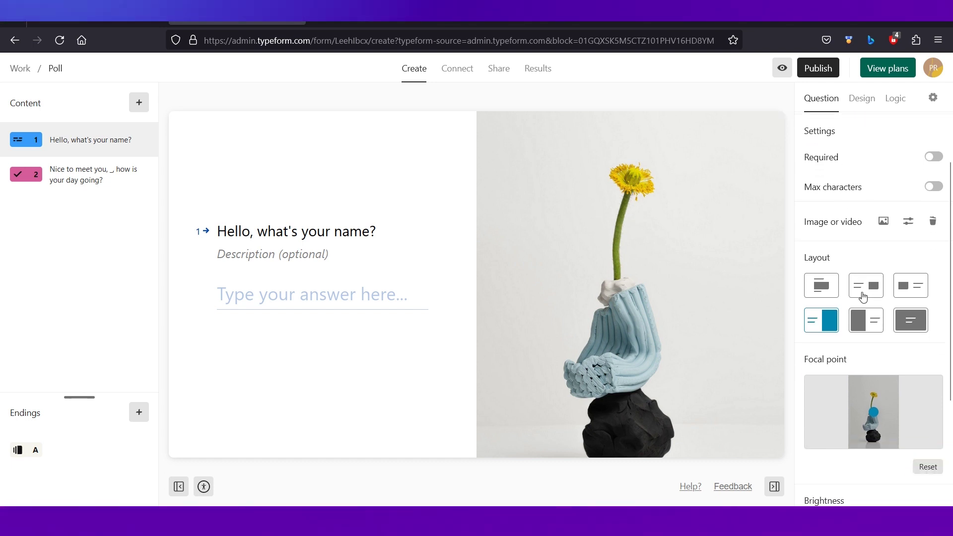
{"action": "scroll", "coordinate": [863, 296], "scroll_direction": "down", "scroll_amount": 4}
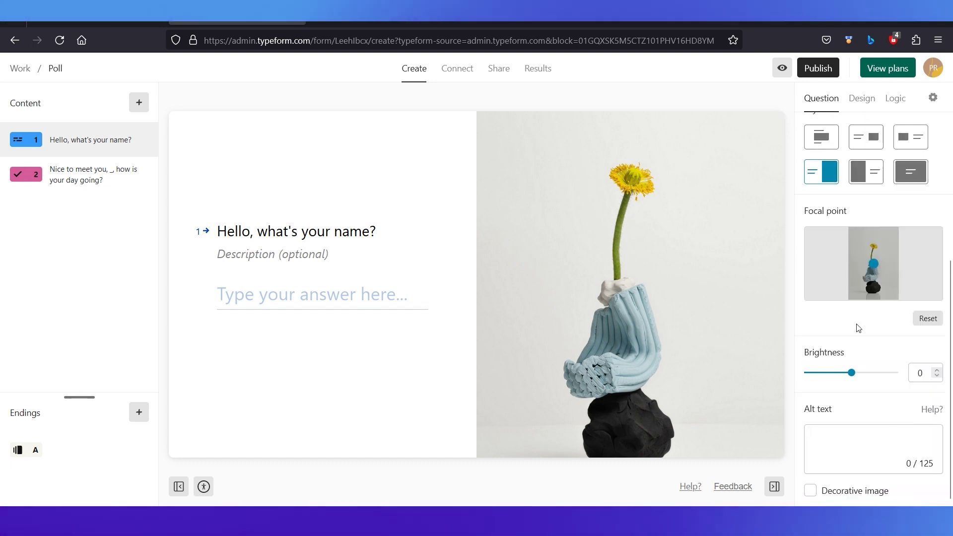
{"action": "scroll", "coordinate": [858, 328], "scroll_direction": "up", "scroll_amount": 6}
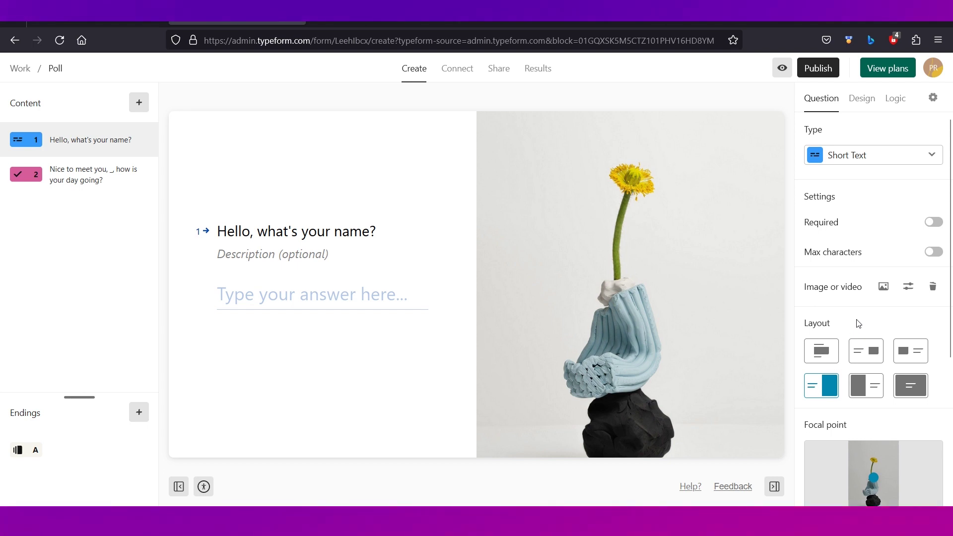
{"action": "left_click", "coordinate": [861, 102]}
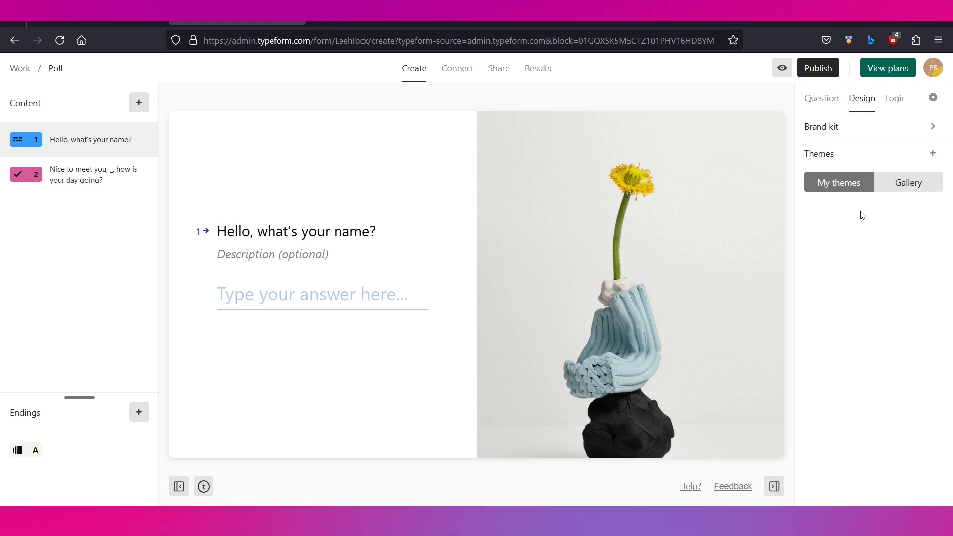
{"action": "left_click", "coordinate": [906, 191]}
{"action": "scroll", "coordinate": [898, 371], "scroll_direction": "down", "scroll_amount": 10}
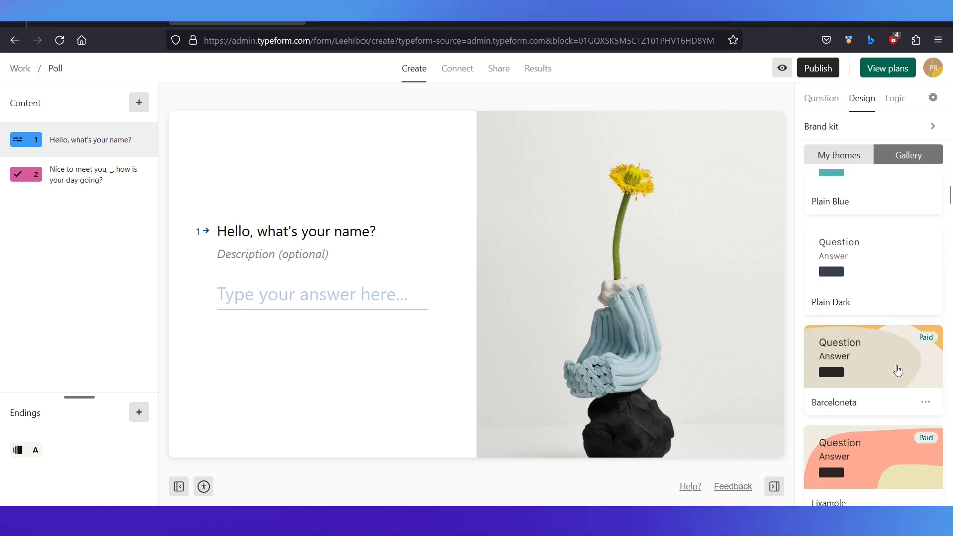
{"action": "scroll", "coordinate": [898, 371], "scroll_direction": "down", "scroll_amount": 6}
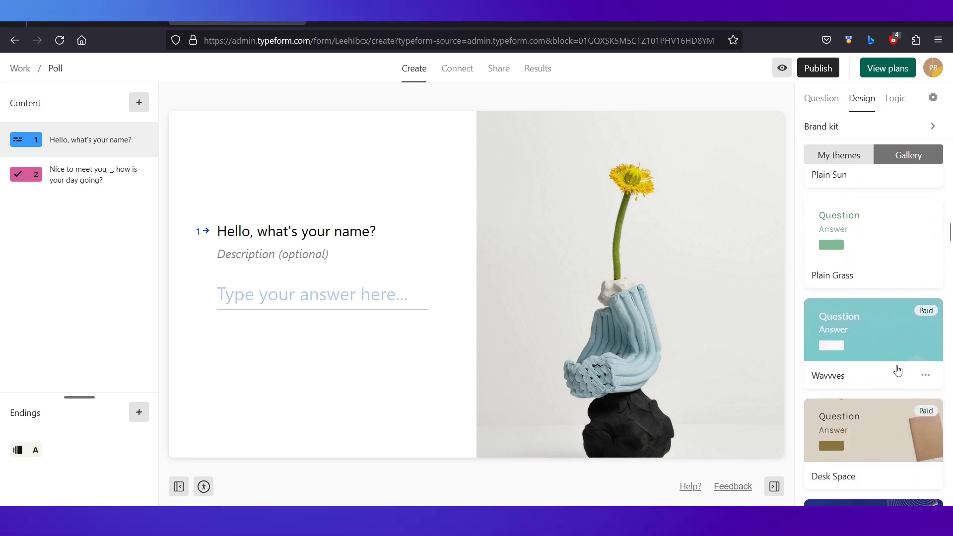
Apply the gallery theme with a paper background and colourful leaves to the form, and view its question logic map.
{"action": "scroll", "coordinate": [898, 371], "scroll_direction": "down", "scroll_amount": 6}
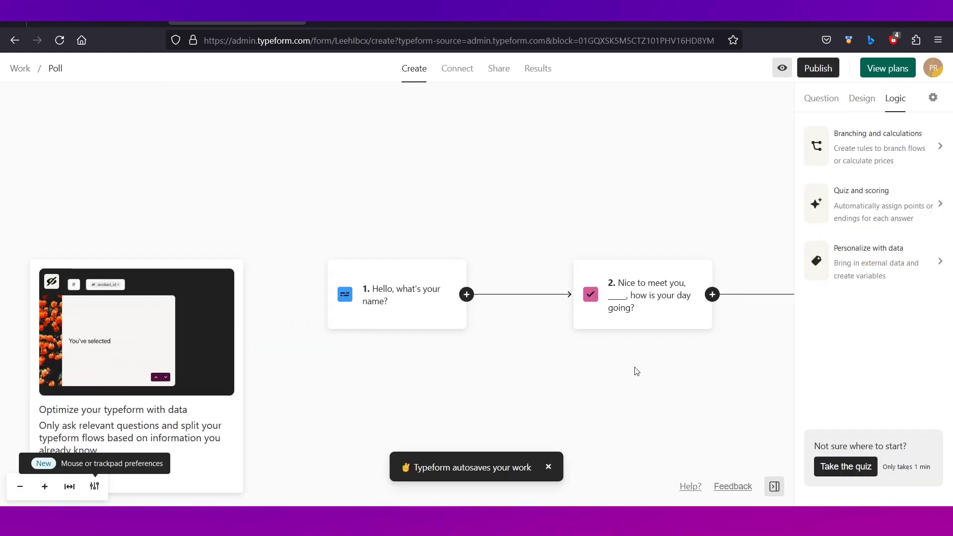
{"action": "left_click", "coordinate": [416, 78]}
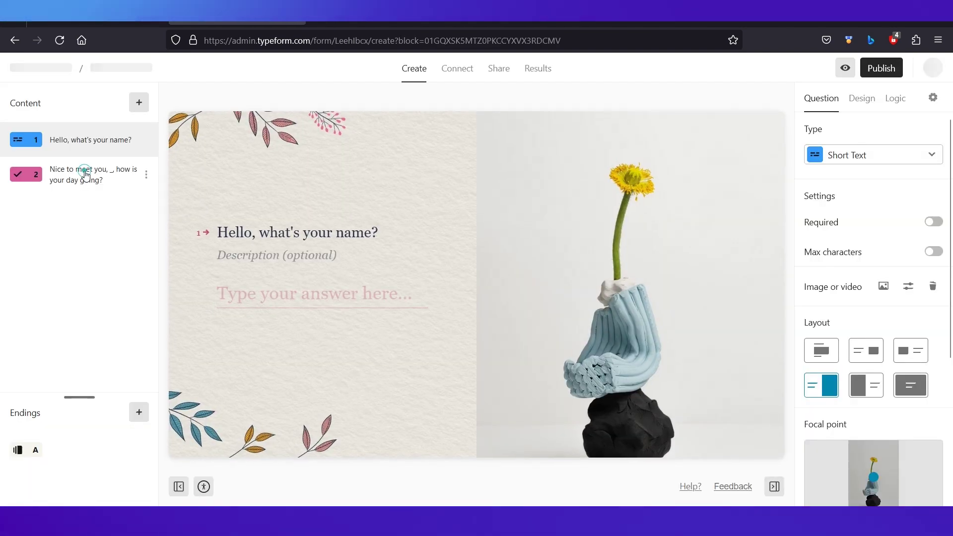
Change the second question, about how the day is going, to the Rating type with a scale of 10.
{"action": "left_click", "coordinate": [84, 179]}
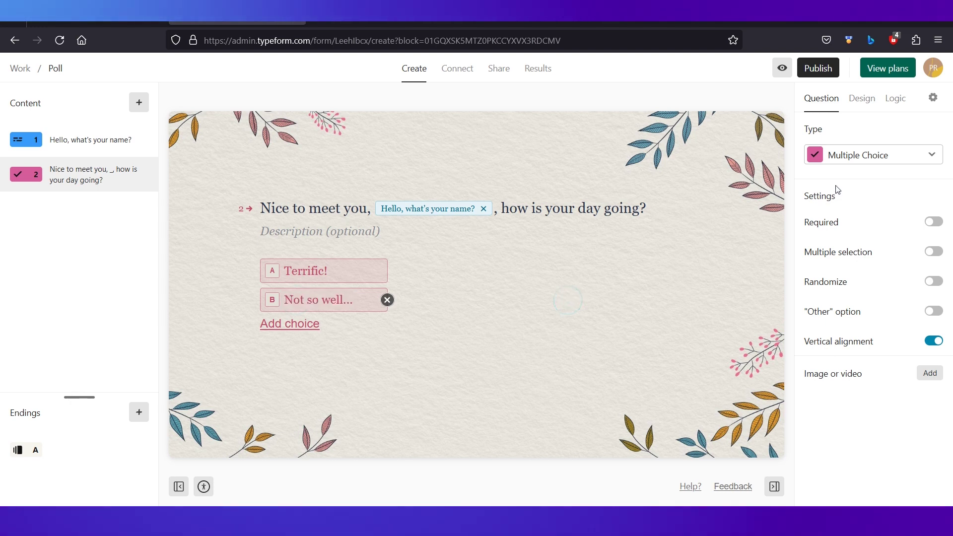
{"action": "left_click", "coordinate": [837, 157]}
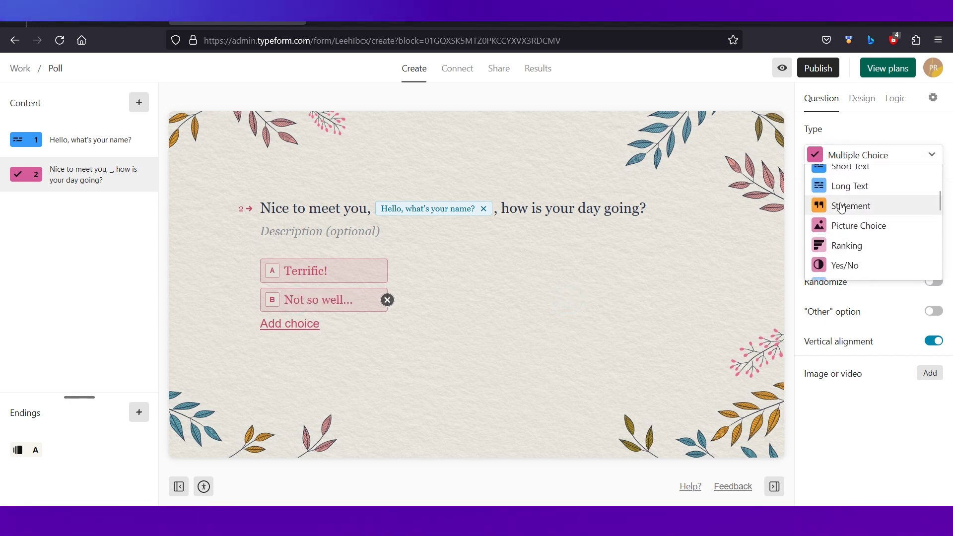
{"action": "left_click", "coordinate": [839, 235]}
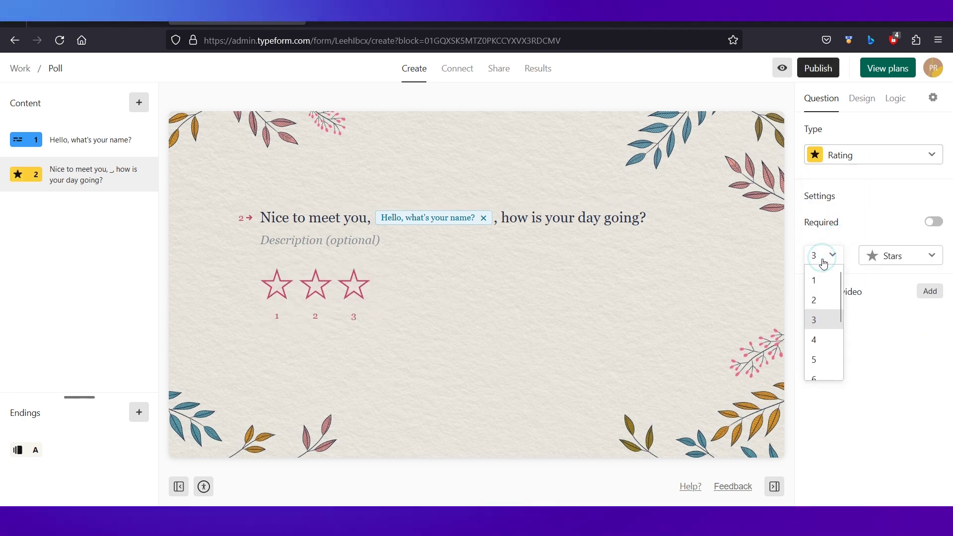
{"action": "scroll", "coordinate": [821, 371], "scroll_direction": "down", "scroll_amount": 2}
{"action": "left_click", "coordinate": [819, 367]}
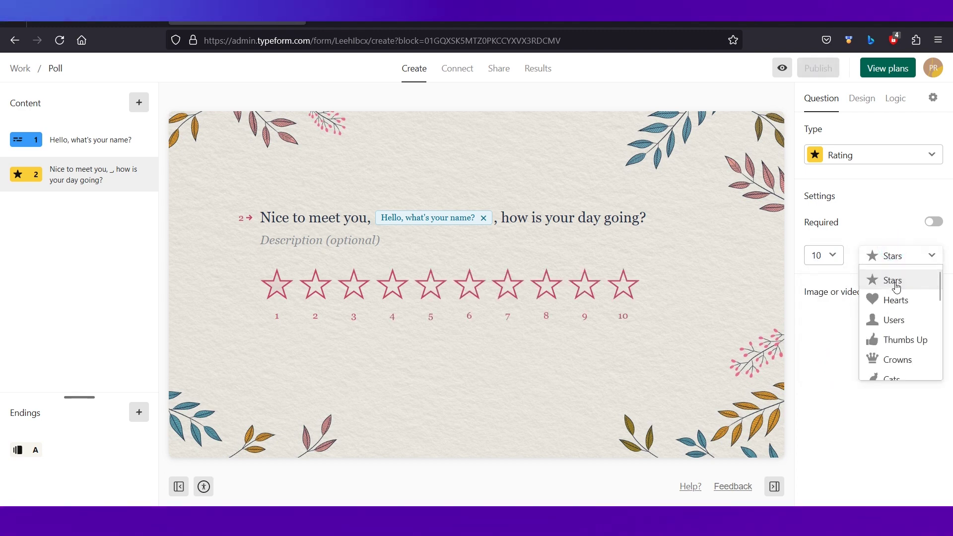
Look through the available rating shapes and set the second question's icon to Thumbs Up.
{"action": "scroll", "coordinate": [901, 348], "scroll_direction": "down", "scroll_amount": 5}
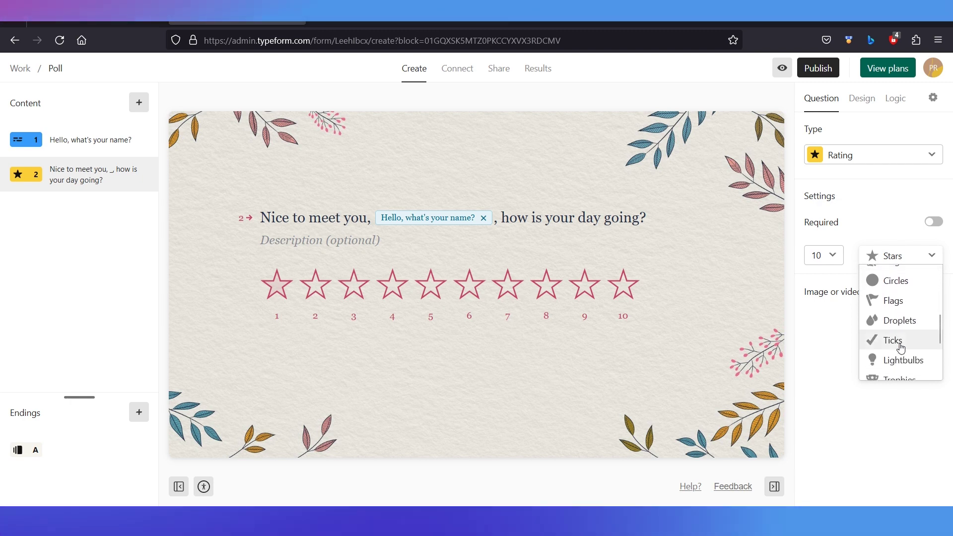
{"action": "scroll", "coordinate": [901, 348], "scroll_direction": "up", "scroll_amount": 4}
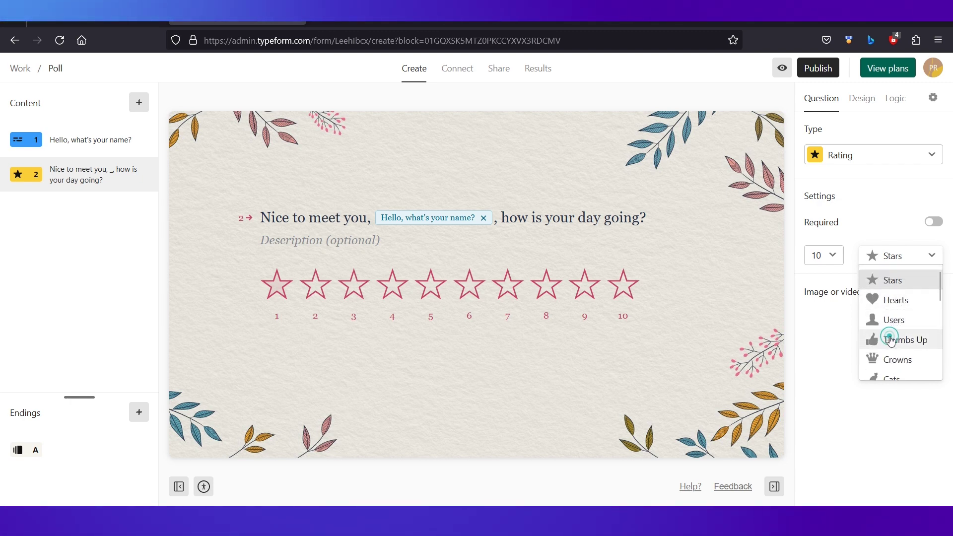
{"action": "left_click", "coordinate": [893, 340]}
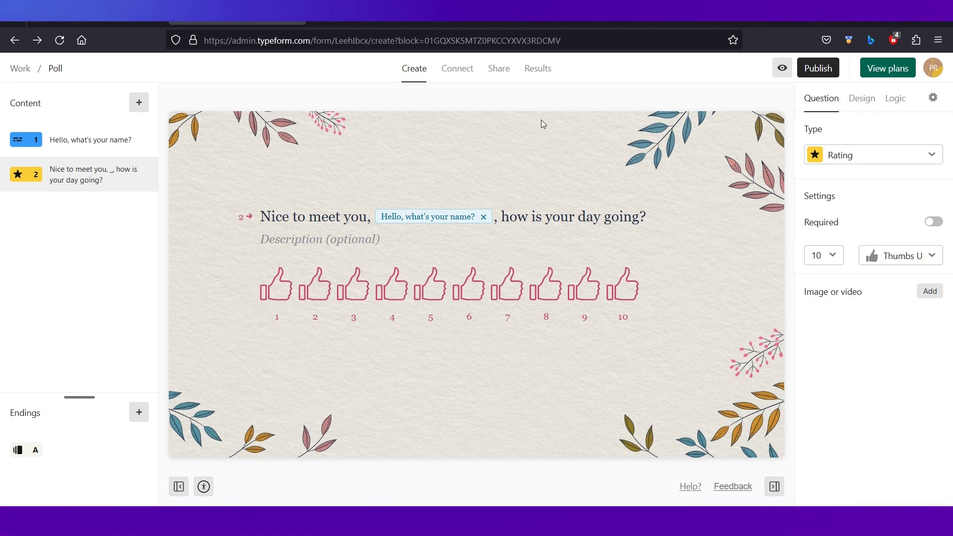
Browse the list of app integrations that can be connected to the Poll typeform.
{"action": "left_click", "coordinate": [451, 79]}
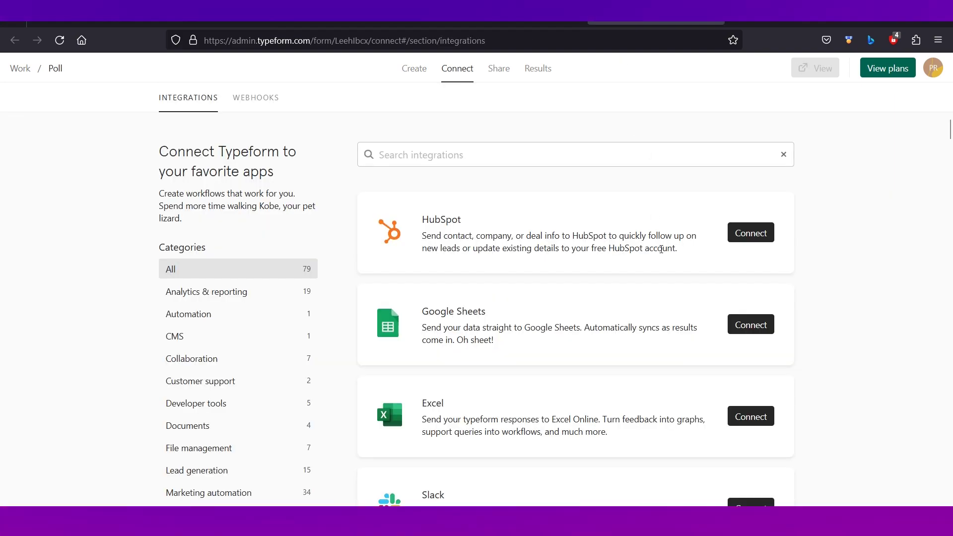
{"action": "scroll", "coordinate": [662, 249], "scroll_direction": "down", "scroll_amount": 6}
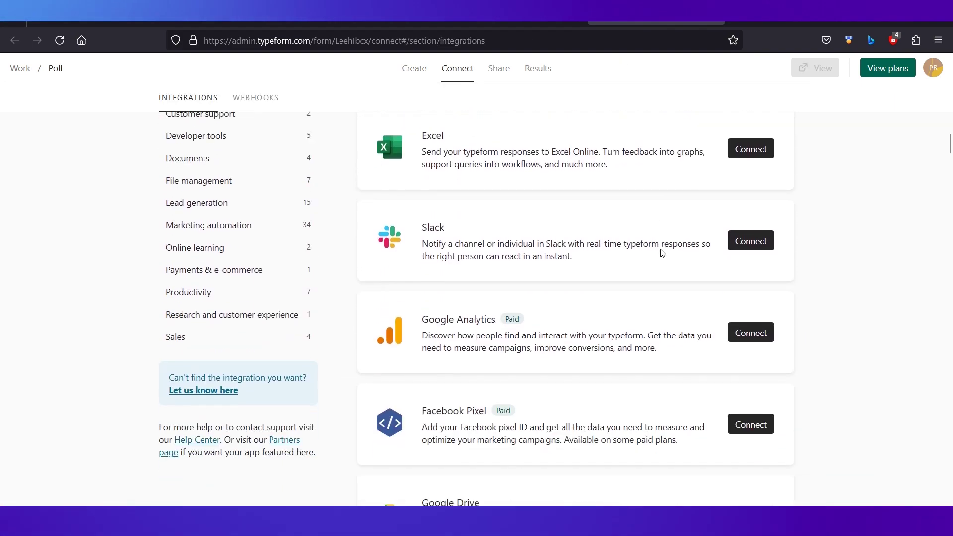
{"action": "scroll", "coordinate": [662, 253], "scroll_direction": "down", "scroll_amount": 12}
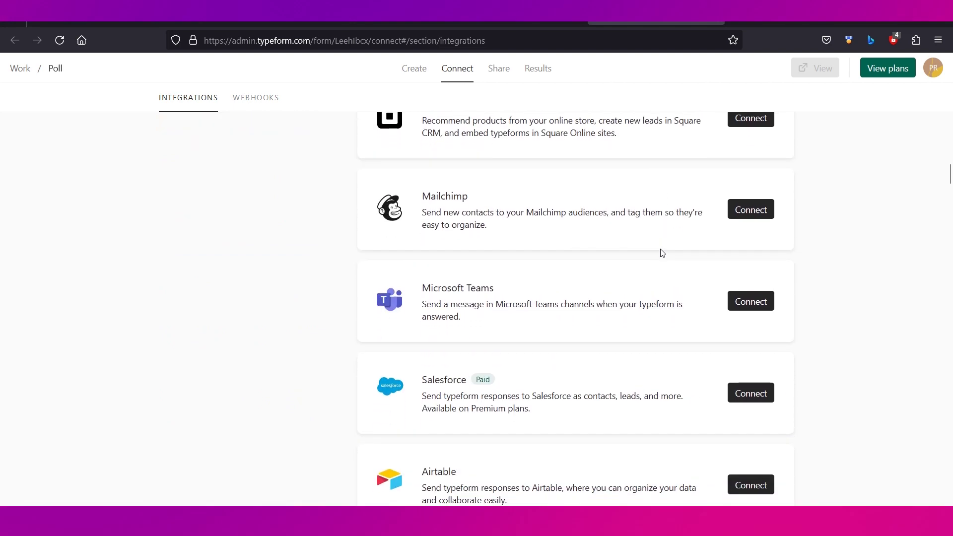
{"action": "scroll", "coordinate": [662, 252], "scroll_direction": "up", "scroll_amount": 15}
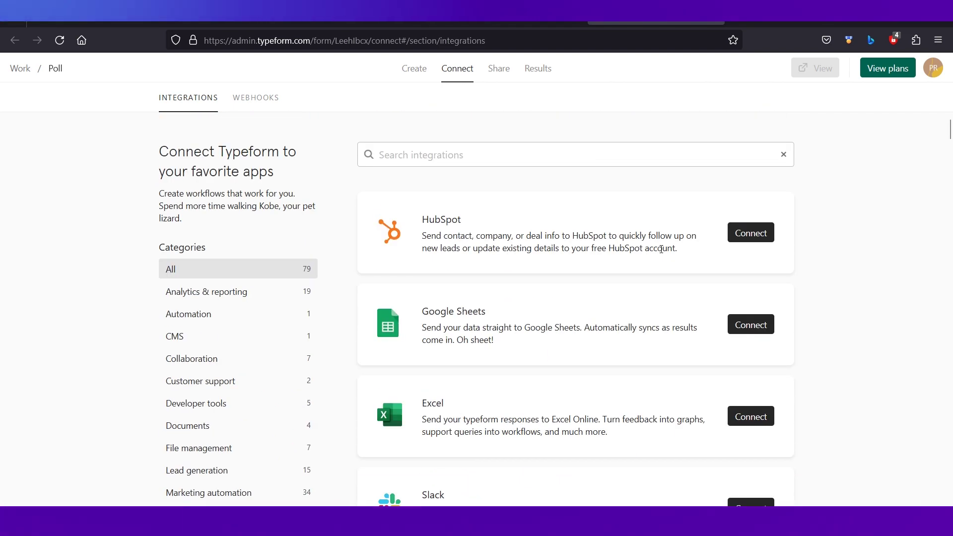
Review Poll's link sharing and web page embedding options and its results insights, and return to the form editor.
{"action": "left_click", "coordinate": [496, 71]}
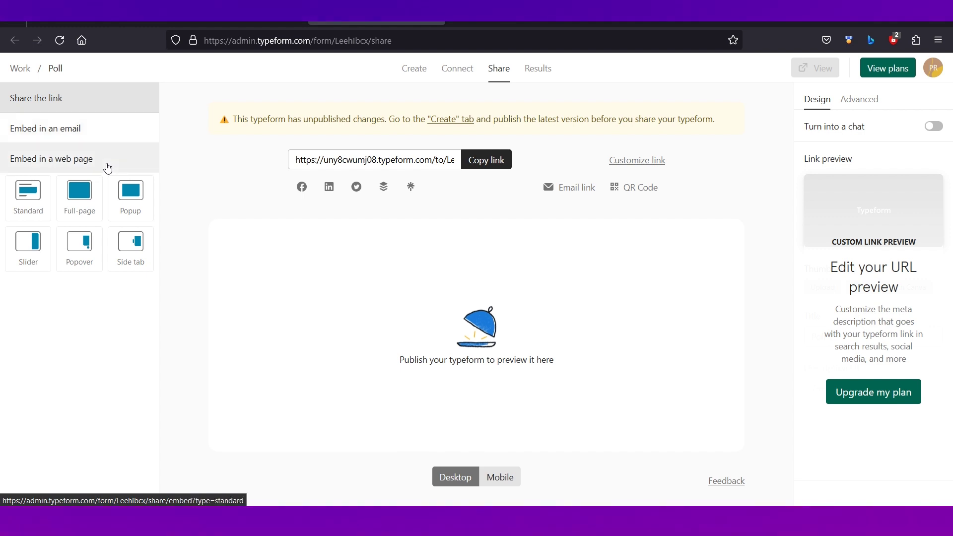
{"action": "left_click", "coordinate": [537, 69]}
{"action": "scroll", "coordinate": [508, 324], "scroll_direction": "down", "scroll_amount": 2}
{"action": "scroll", "coordinate": [508, 325], "scroll_direction": "up", "scroll_amount": 2}
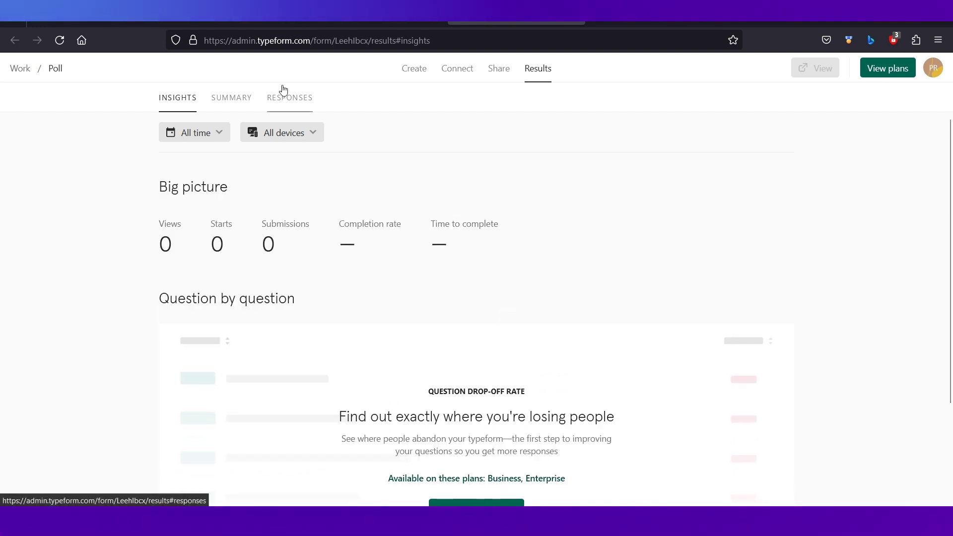
{"action": "left_click", "coordinate": [14, 41]}
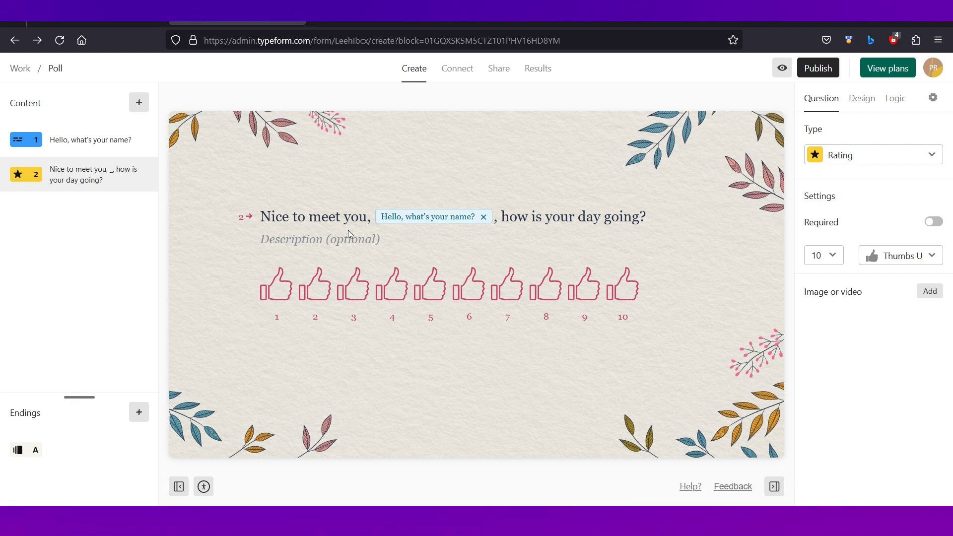
Create a typeform from the Lead Generation template in the Work workspace, keeping the name Lead Generation (copy) and the type Lead gen form.
{"action": "left_click", "coordinate": [22, 74]}
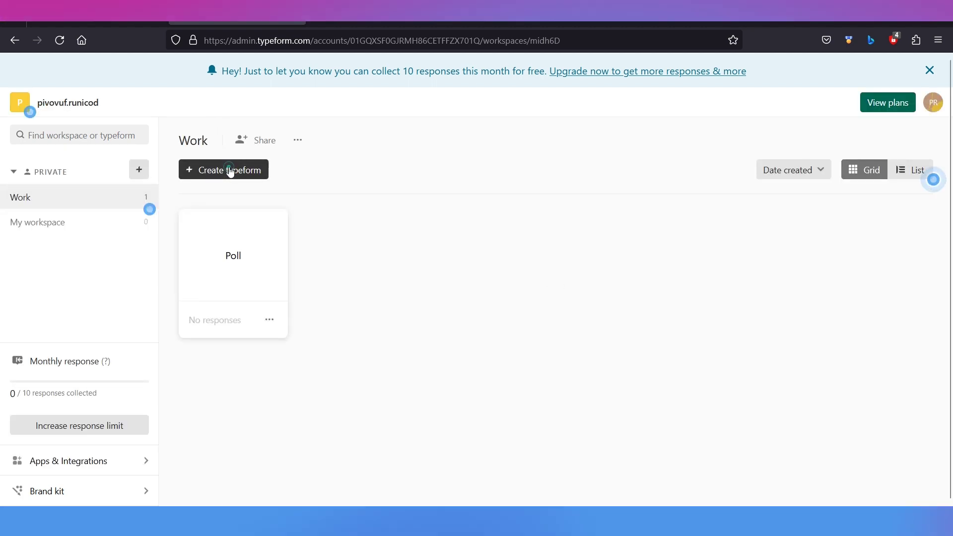
{"action": "left_click", "coordinate": [230, 170]}
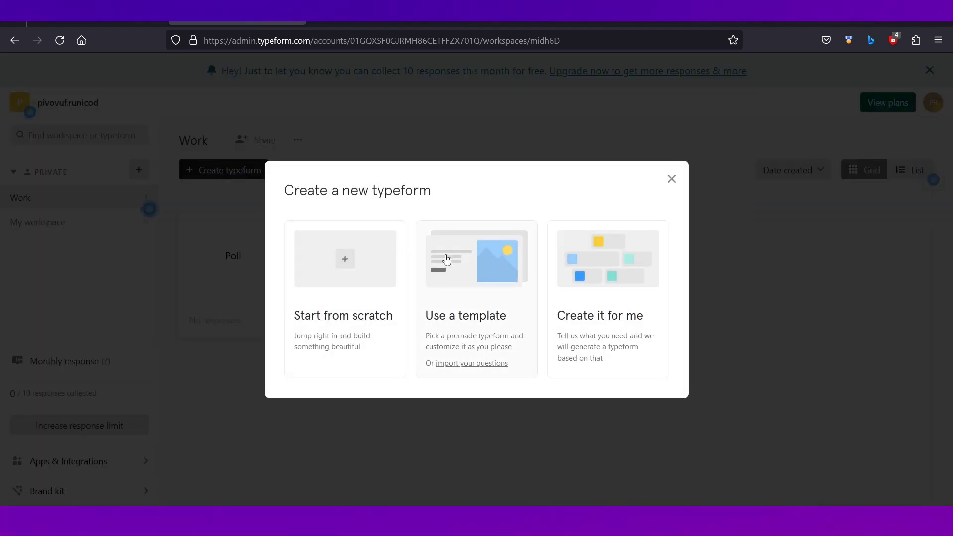
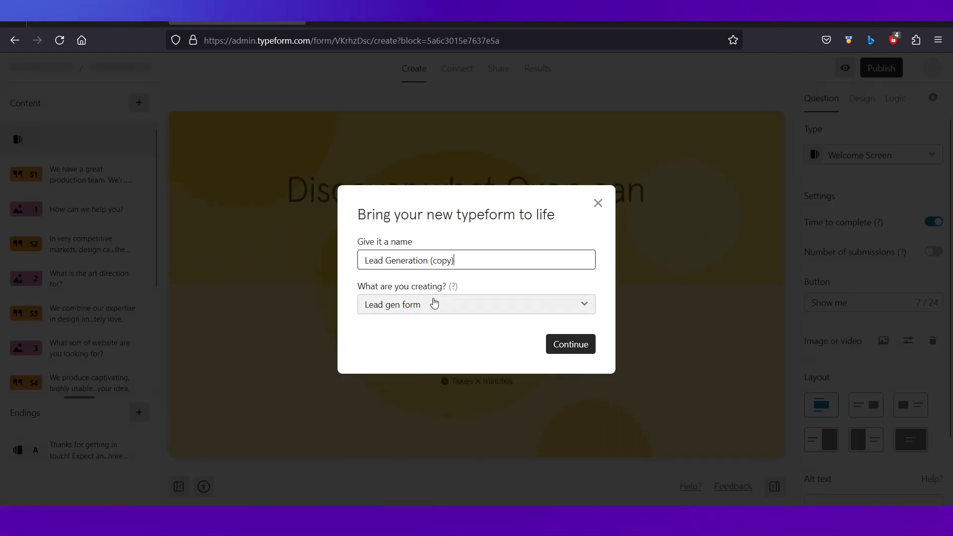
{"action": "left_click", "coordinate": [568, 344]}
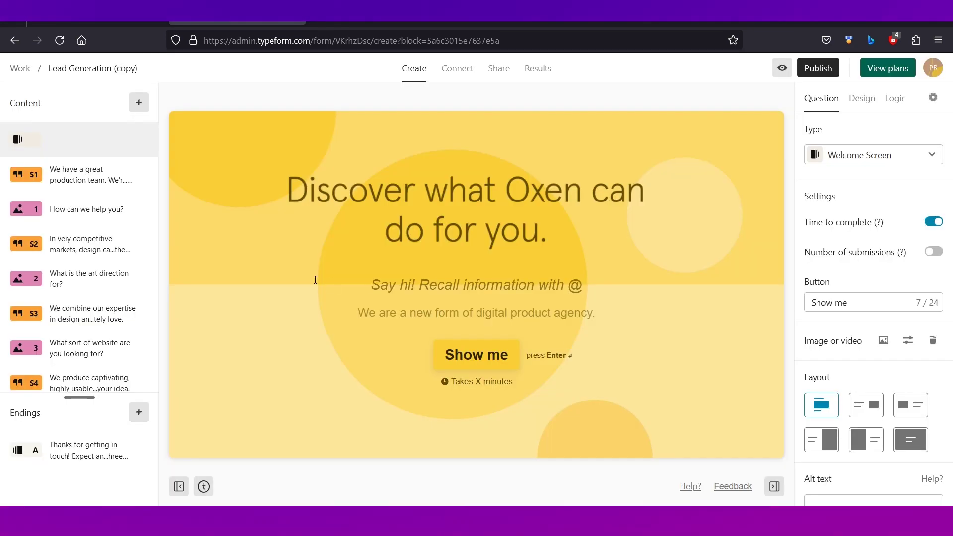
Examine the Lead Generation form's question list, design themes and branching logic map, and return to its welcome screen.
{"action": "scroll", "coordinate": [83, 329], "scroll_direction": "down", "scroll_amount": 5}
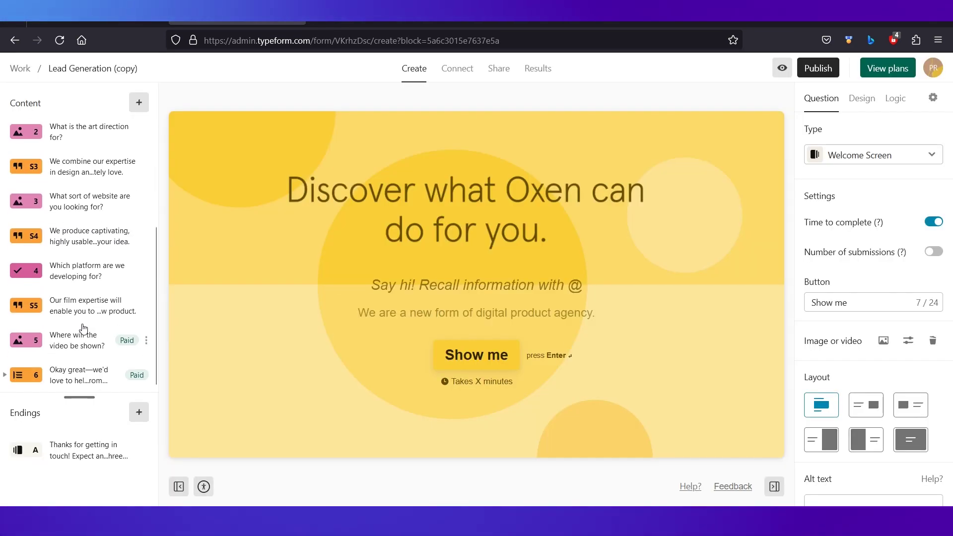
{"action": "scroll", "coordinate": [84, 329], "scroll_direction": "up", "scroll_amount": 5}
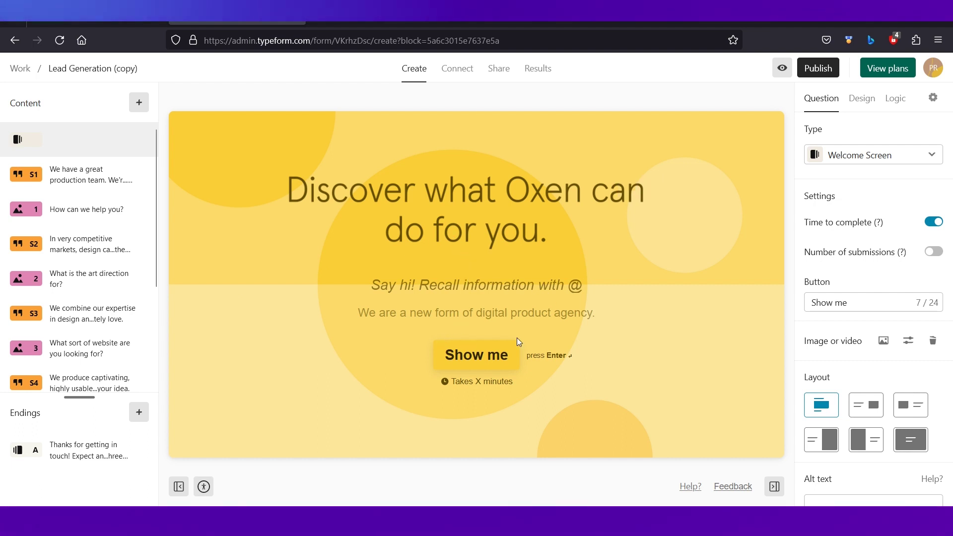
{"action": "left_click", "coordinate": [860, 106]}
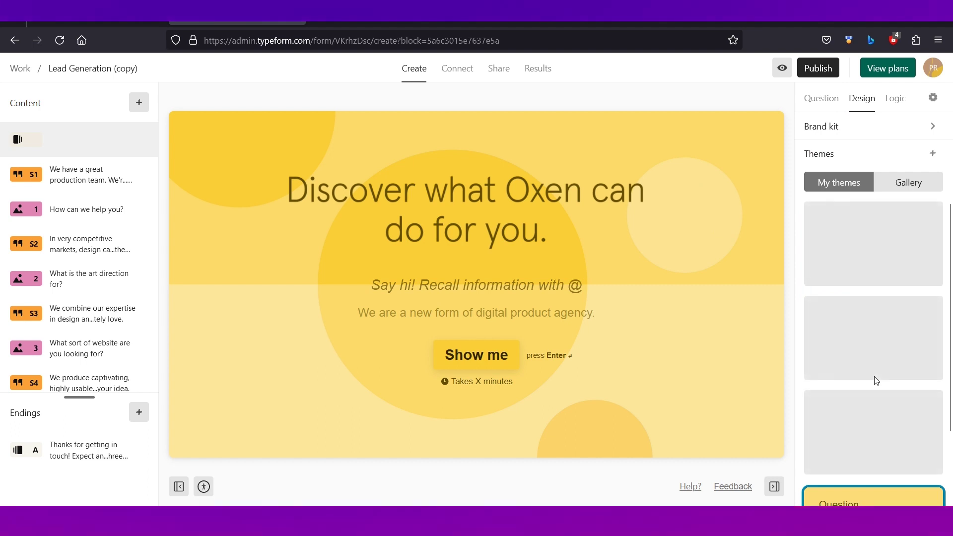
{"action": "left_click", "coordinate": [893, 104]}
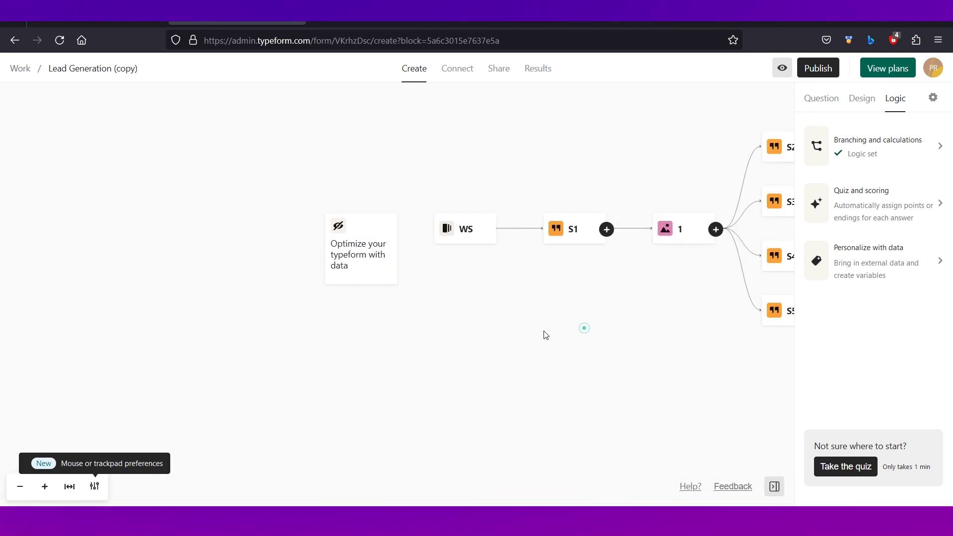
{"action": "left_click_drag", "start_coordinate": [577, 369], "coordinate": [398, 380]}
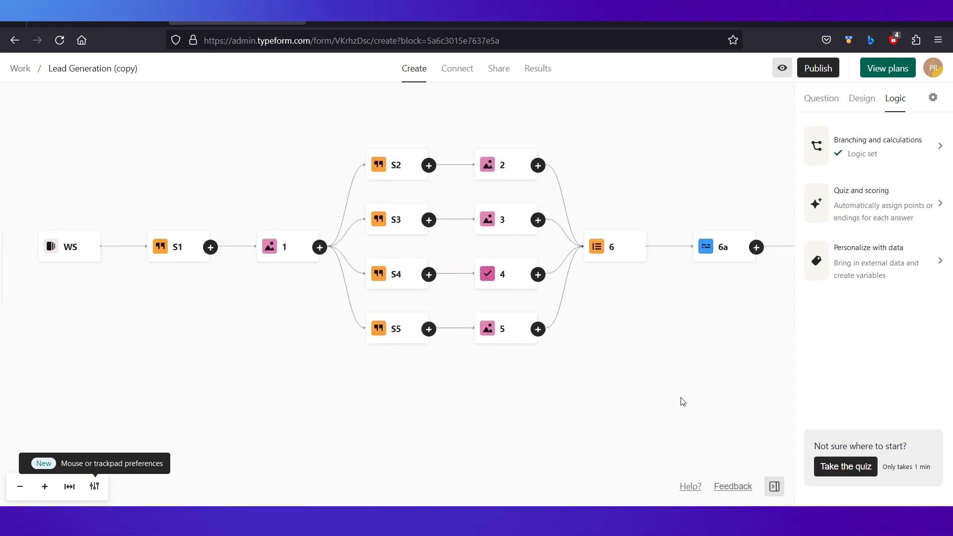
{"action": "left_click_drag", "start_coordinate": [683, 402], "coordinate": [436, 419]}
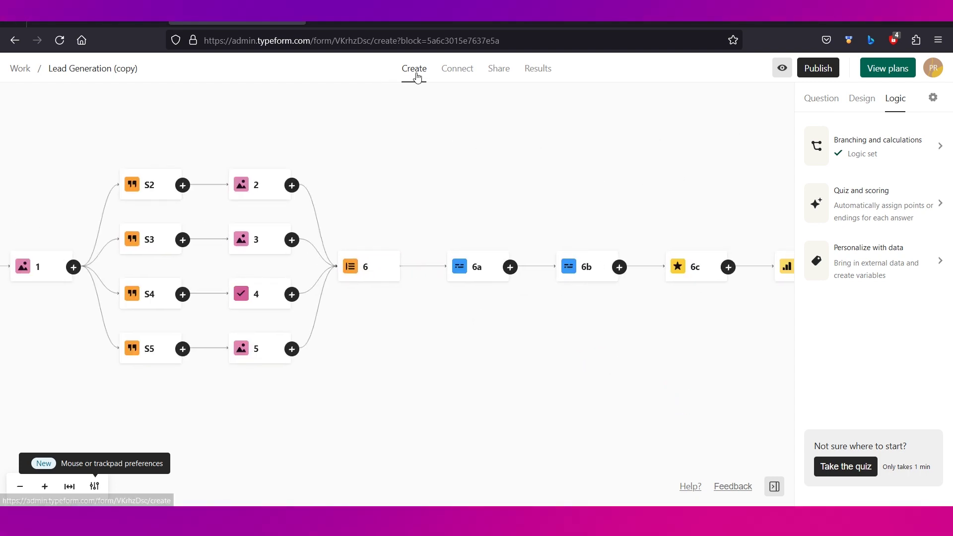
{"action": "left_click", "coordinate": [417, 76]}
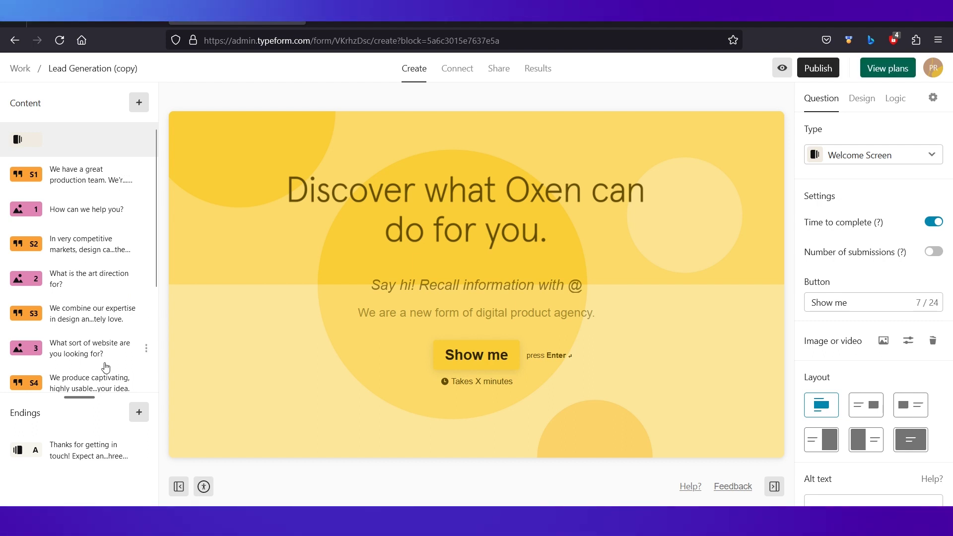
Try reordering the statements and questions in the Lead Generation form's content list, and restore their original order.
{"action": "left_click_drag", "start_coordinate": [90, 325], "coordinate": [83, 254]}
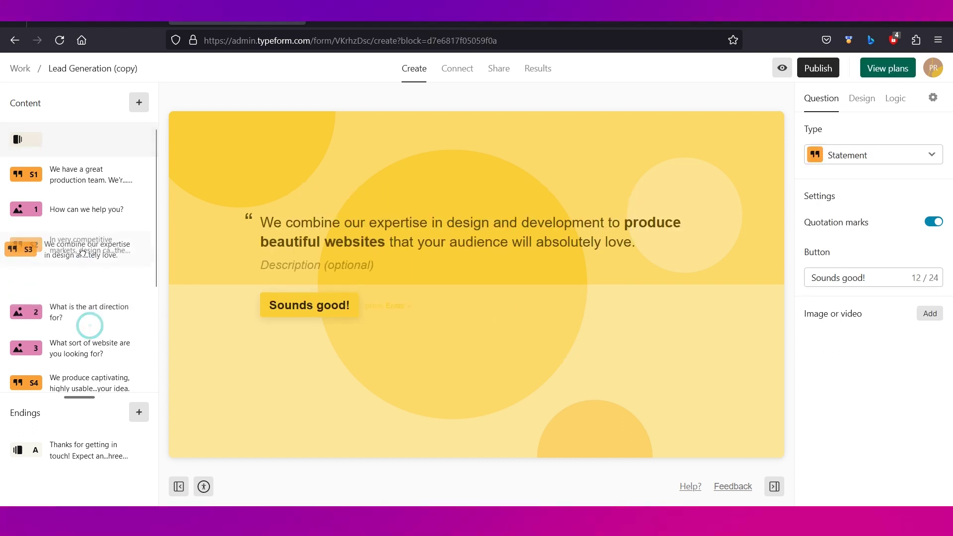
{"action": "left_click_drag", "start_coordinate": [86, 363], "coordinate": [81, 288]}
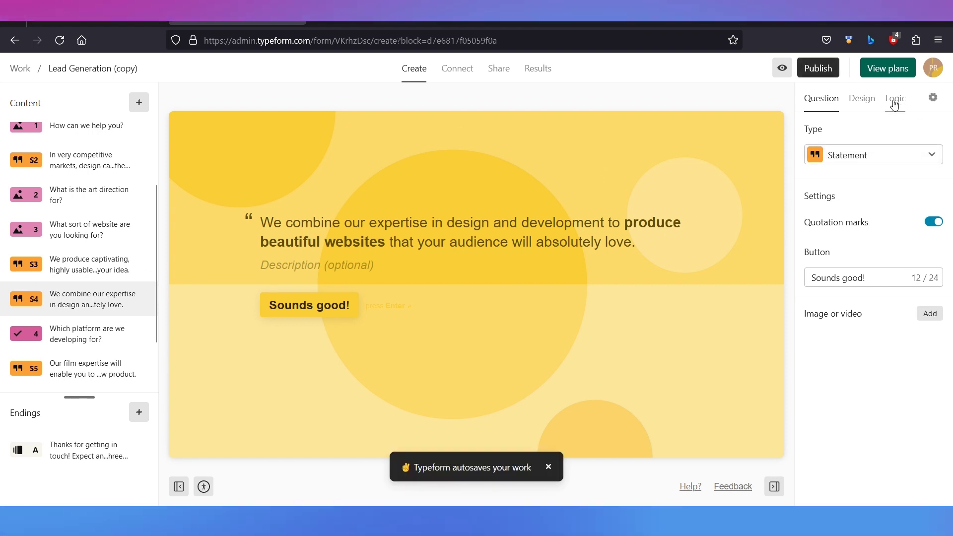
{"action": "left_click", "coordinate": [14, 43]}
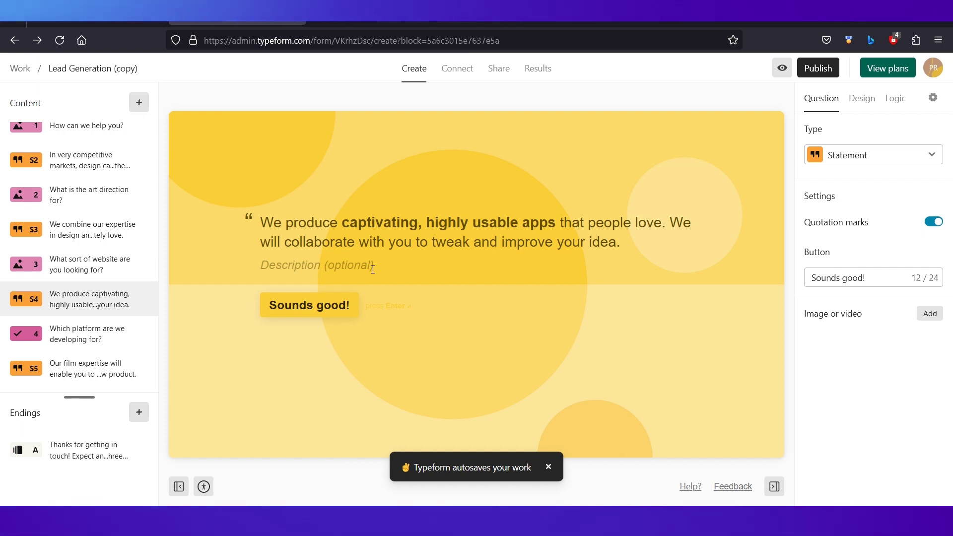
Create another typeform in the Work workspace with the suggested questions Full Name, Email, Feedback and Rating.
{"action": "left_click", "coordinate": [22, 69]}
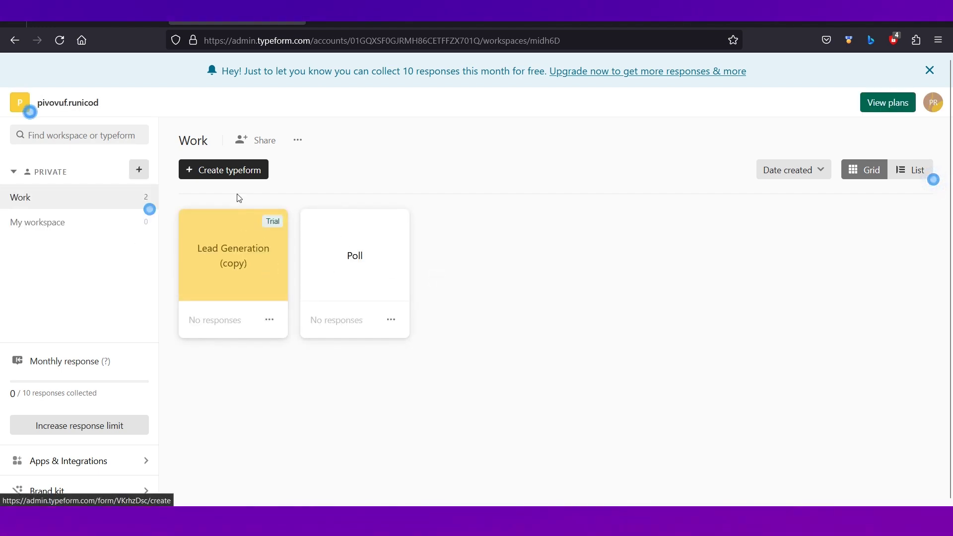
{"action": "left_click", "coordinate": [239, 174]}
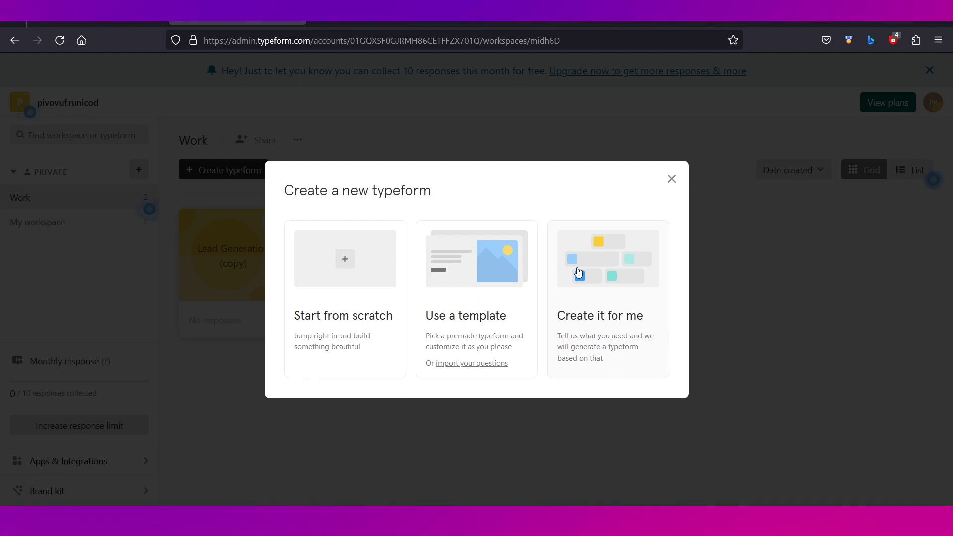
{"action": "key", "text": "Escape"}
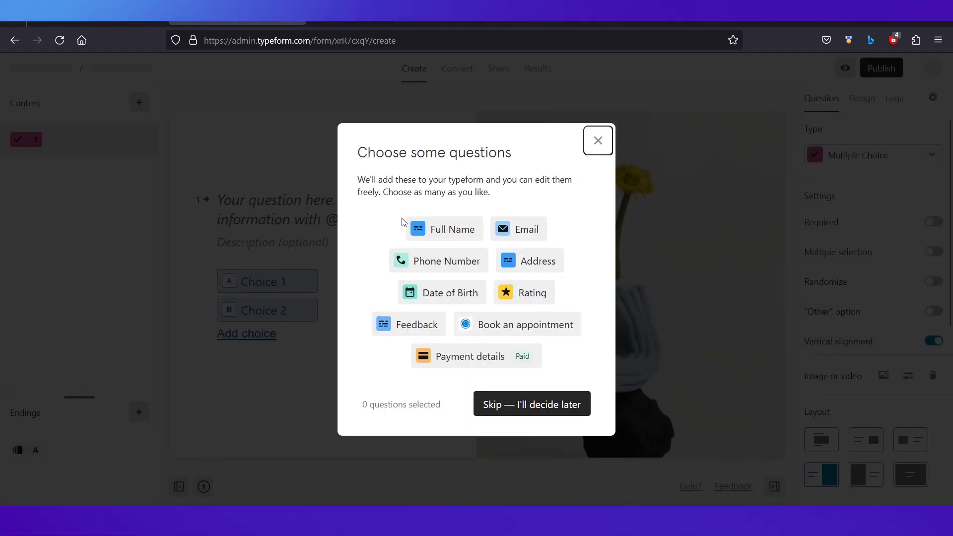
{"action": "left_click", "coordinate": [443, 234]}
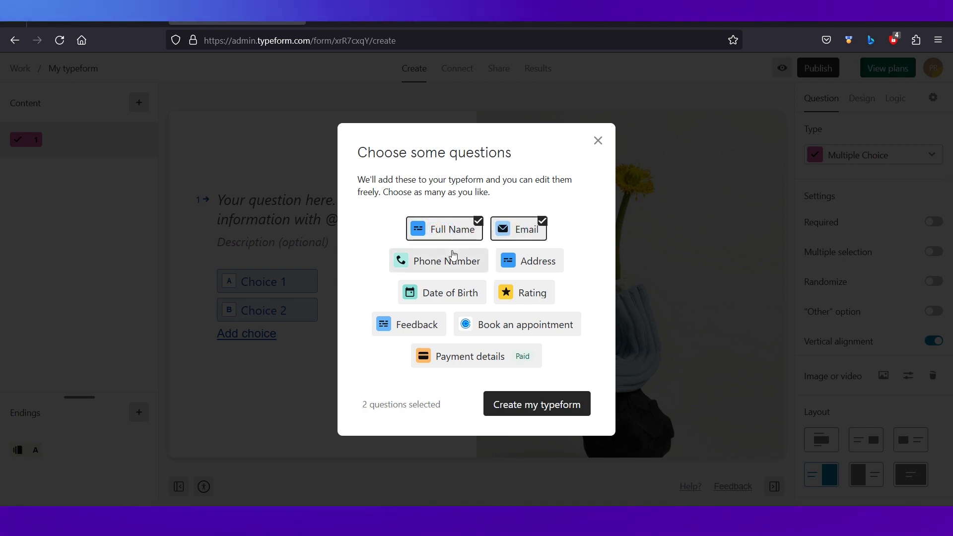
{"action": "left_click", "coordinate": [409, 324]}
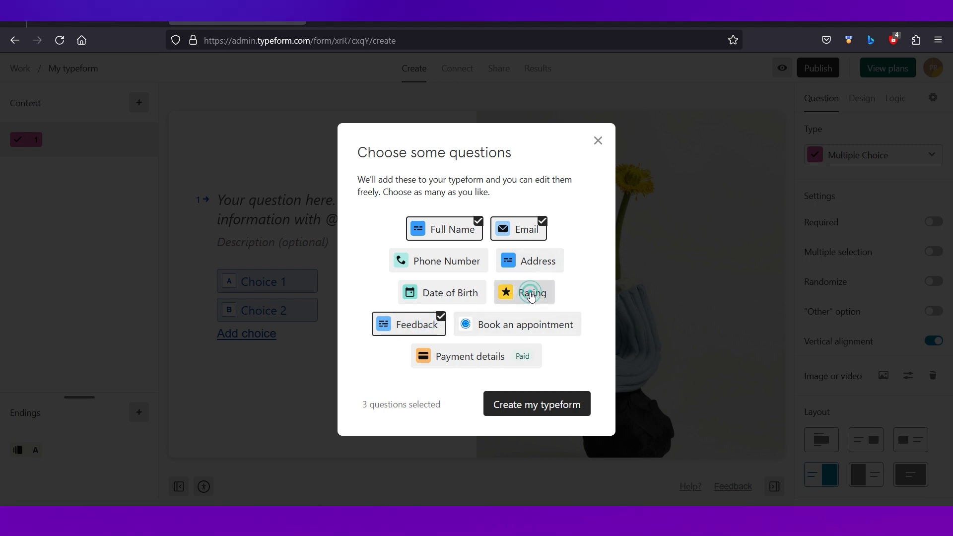
{"action": "left_click", "coordinate": [546, 418]}
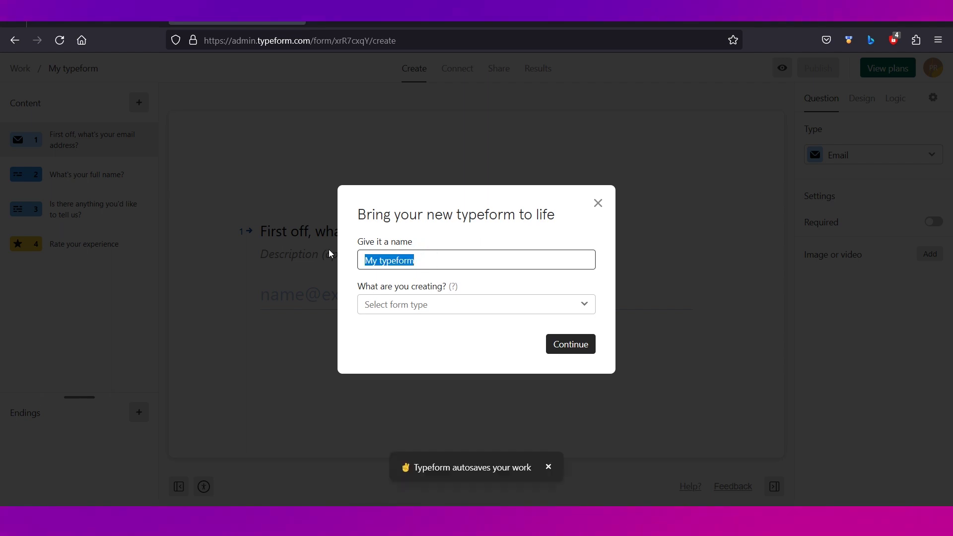
Name the new typeform Feedback and set its type to Feedback form.
{"action": "type", "text": "Fee"}
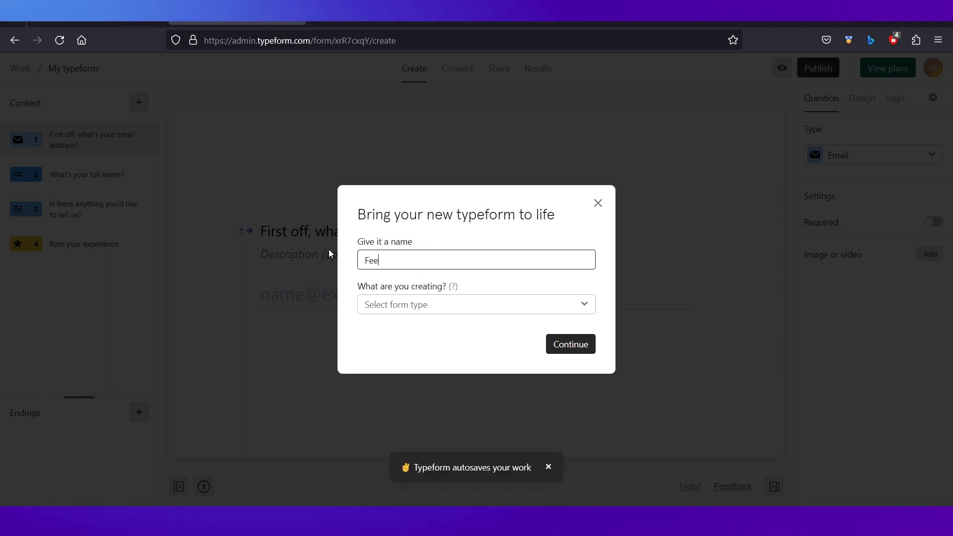
{"action": "type", "text": "dback"}
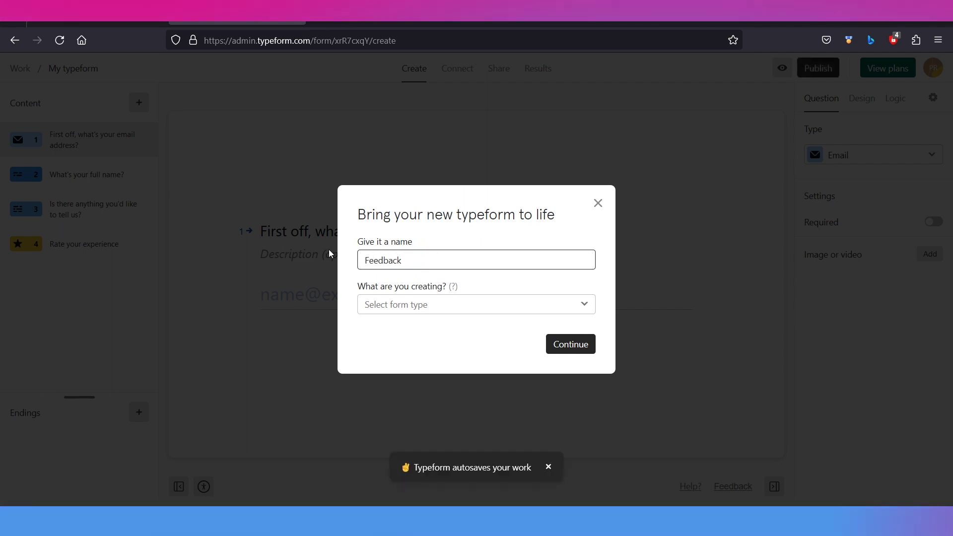
{"action": "key", "text": "Tab"}
{"action": "left_click", "coordinate": [437, 303]}
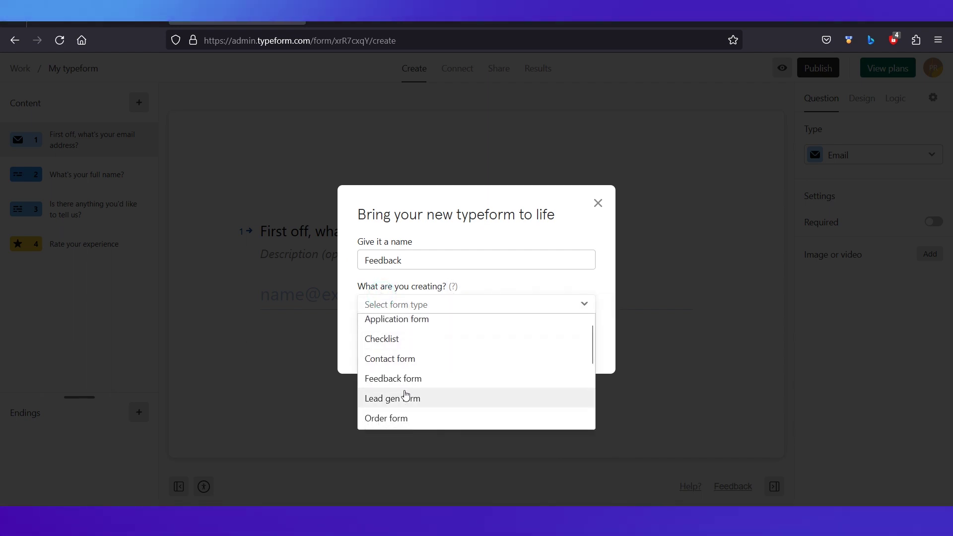
{"action": "left_click", "coordinate": [405, 379]}
{"action": "left_click", "coordinate": [564, 348]}
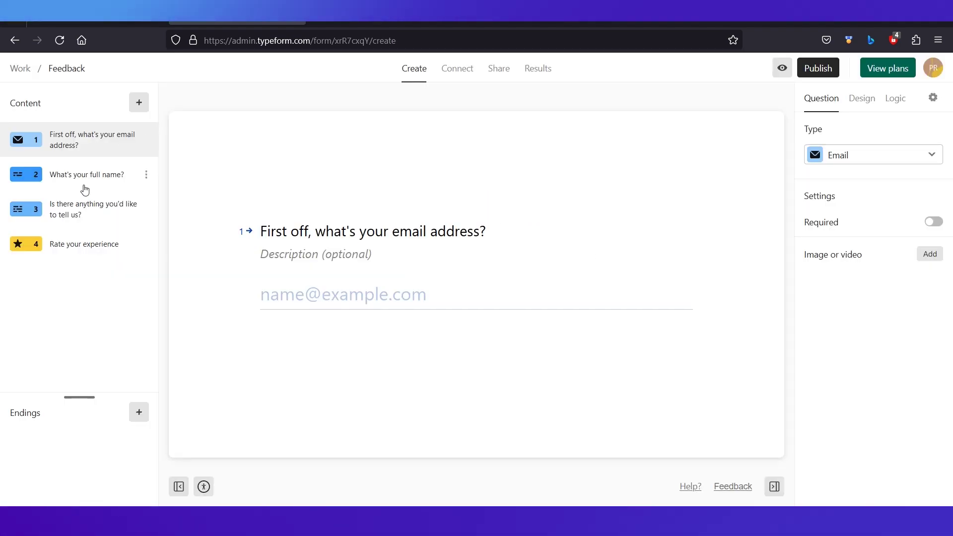
Look through the Feedback form's rating, long text, full name and email questions and their settings.
{"action": "left_click", "coordinate": [85, 256]}
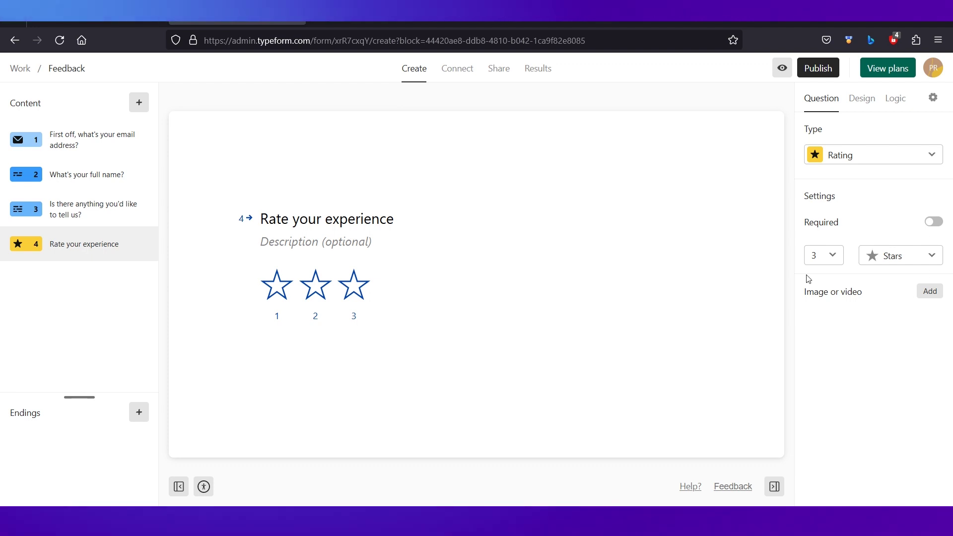
{"action": "left_click", "coordinate": [68, 200]}
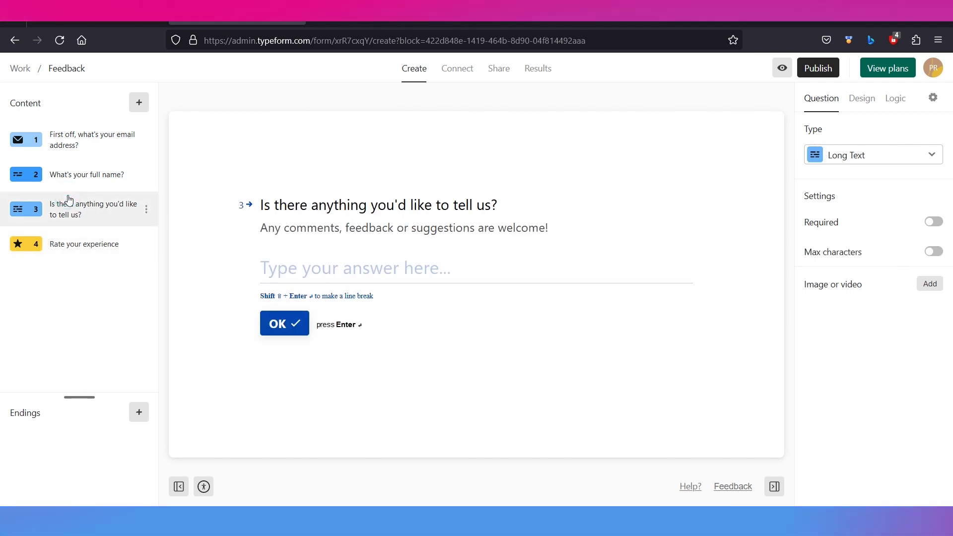
{"action": "left_click", "coordinate": [81, 182]}
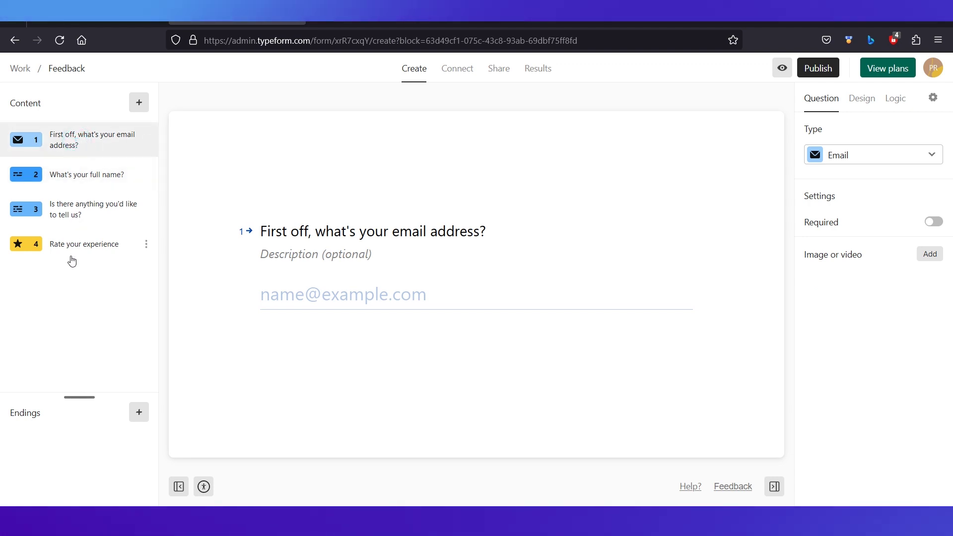
{"action": "left_click", "coordinate": [91, 281]}
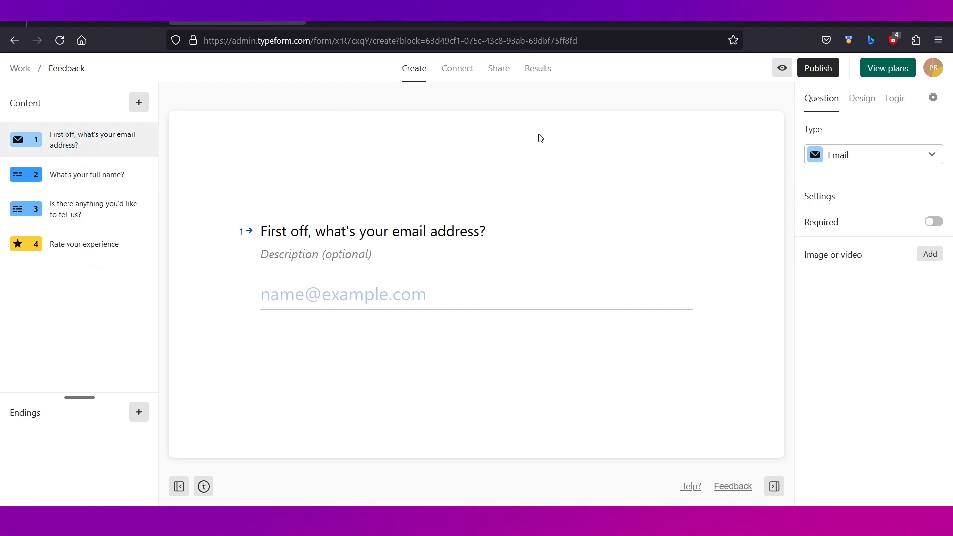
Publish the Feedback form and copy its share link.
{"action": "left_click", "coordinate": [814, 74]}
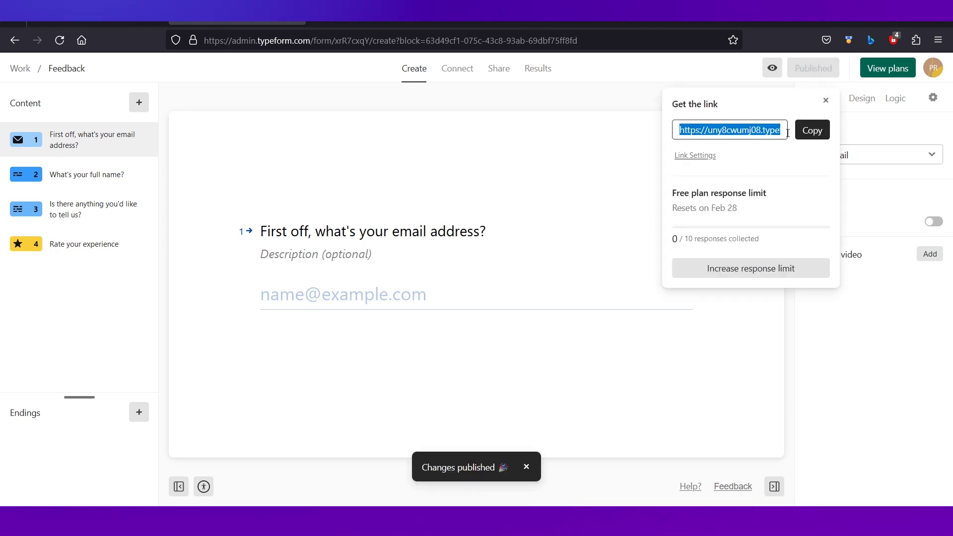
{"action": "left_click", "coordinate": [810, 131]}
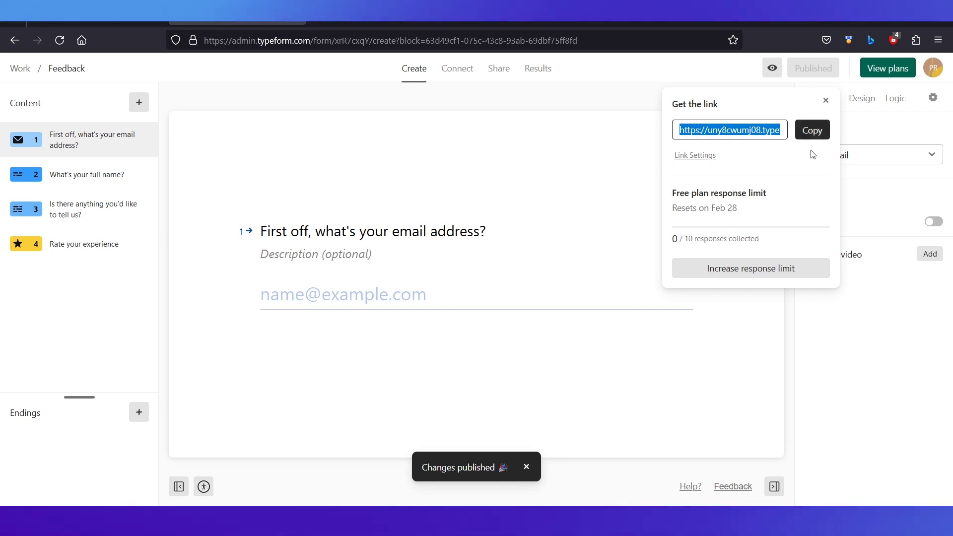
{"action": "left_click", "coordinate": [825, 104]}
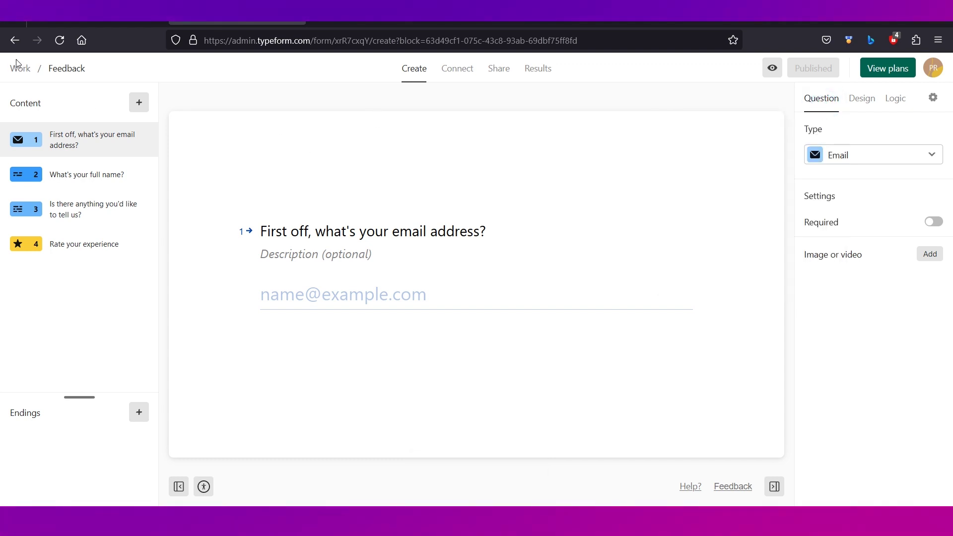
Return to the Work workspace and show its typeforms as a list after comparing with the grid layout.
{"action": "left_click", "coordinate": [21, 70]}
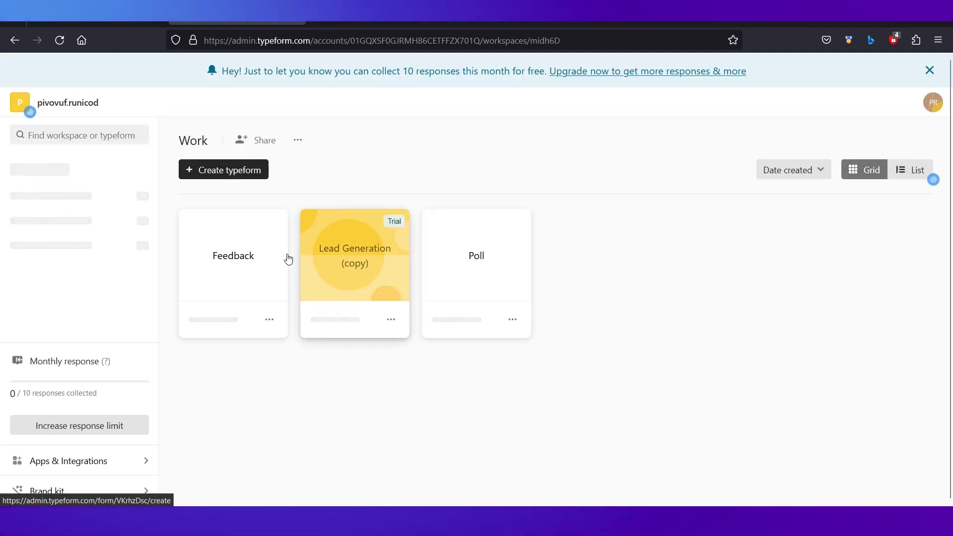
{"action": "left_click", "coordinate": [916, 169]}
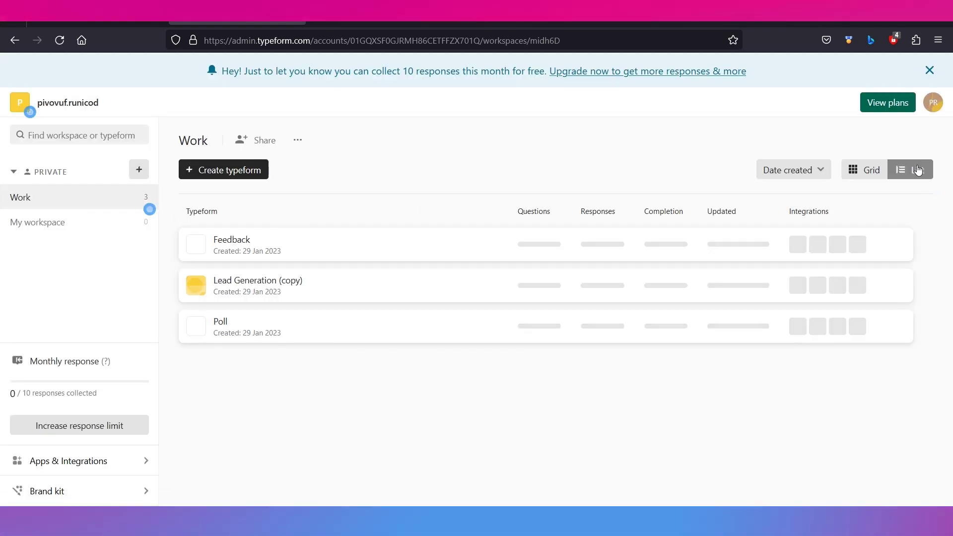
{"action": "left_click", "coordinate": [873, 170]}
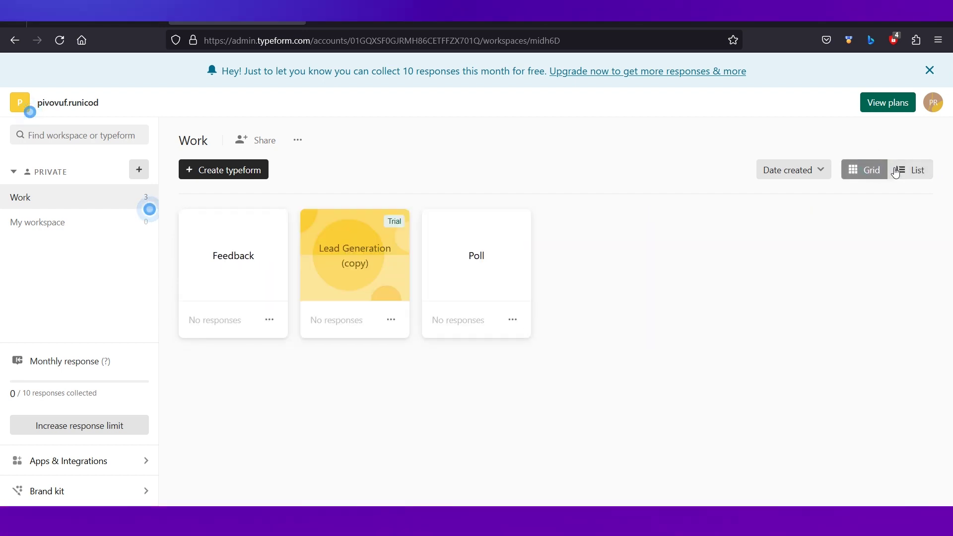
{"action": "left_click", "coordinate": [922, 172]}
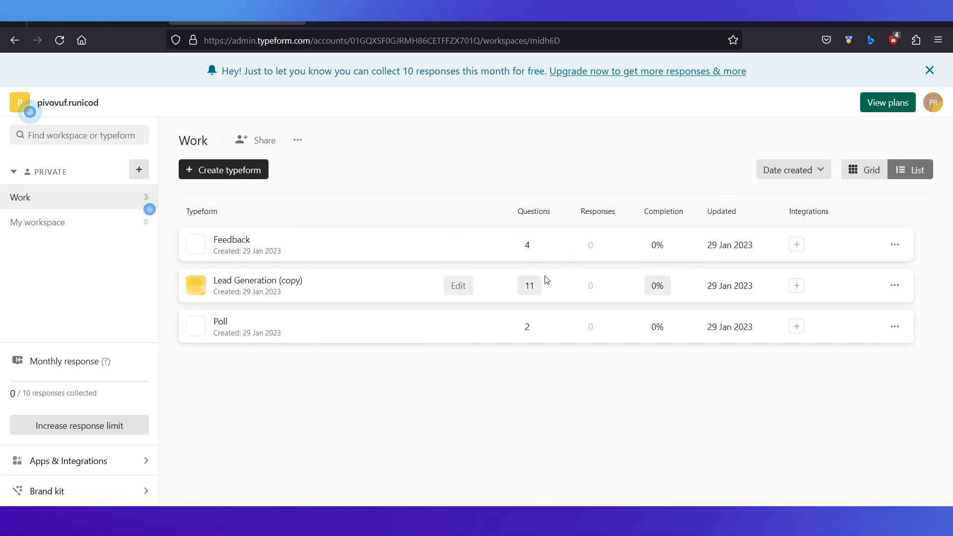